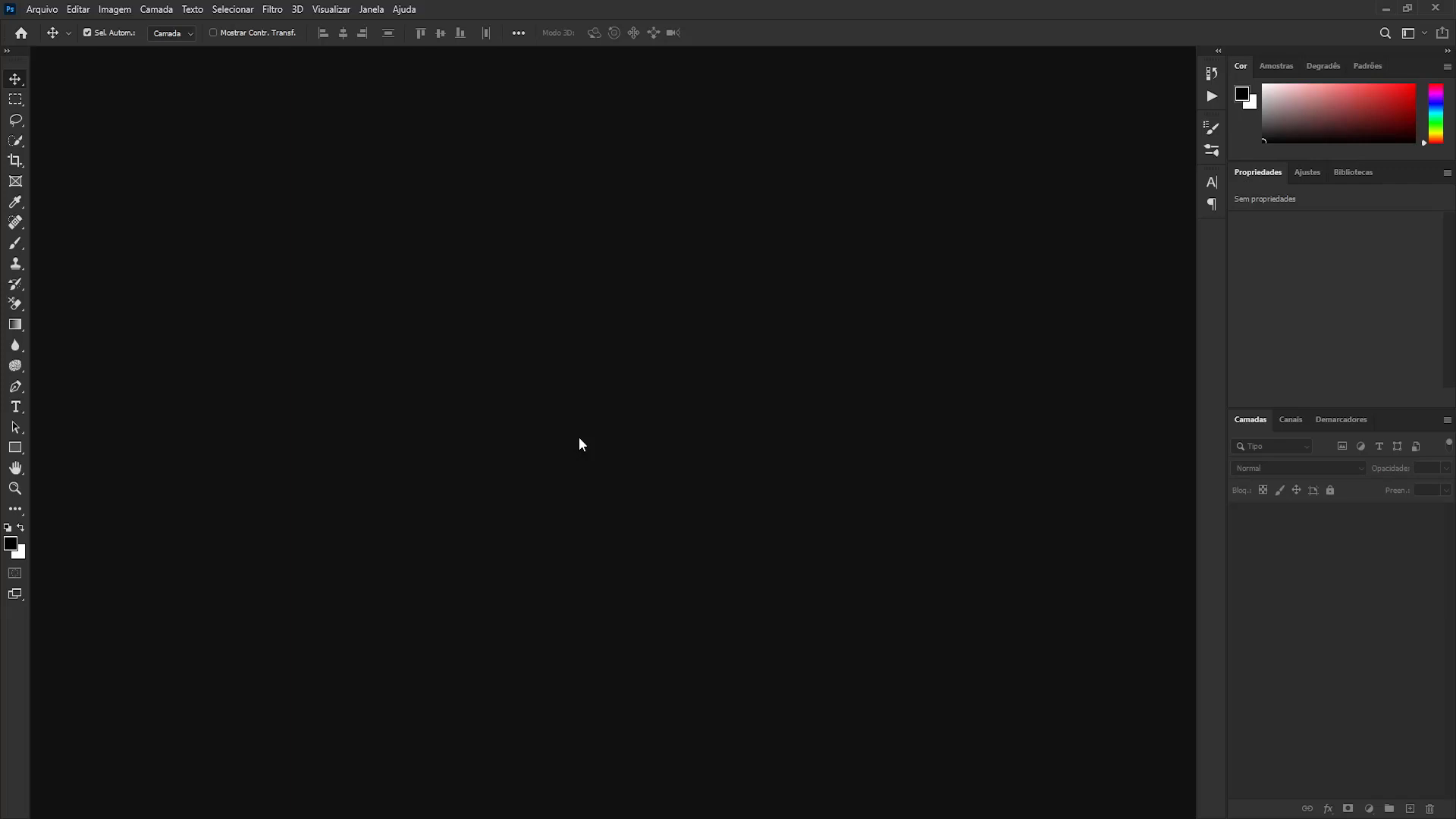
- Create a blank 1280 × 720 px white-background document, Sem Título-1
{"action": "key", "text": "ctrl+n"}
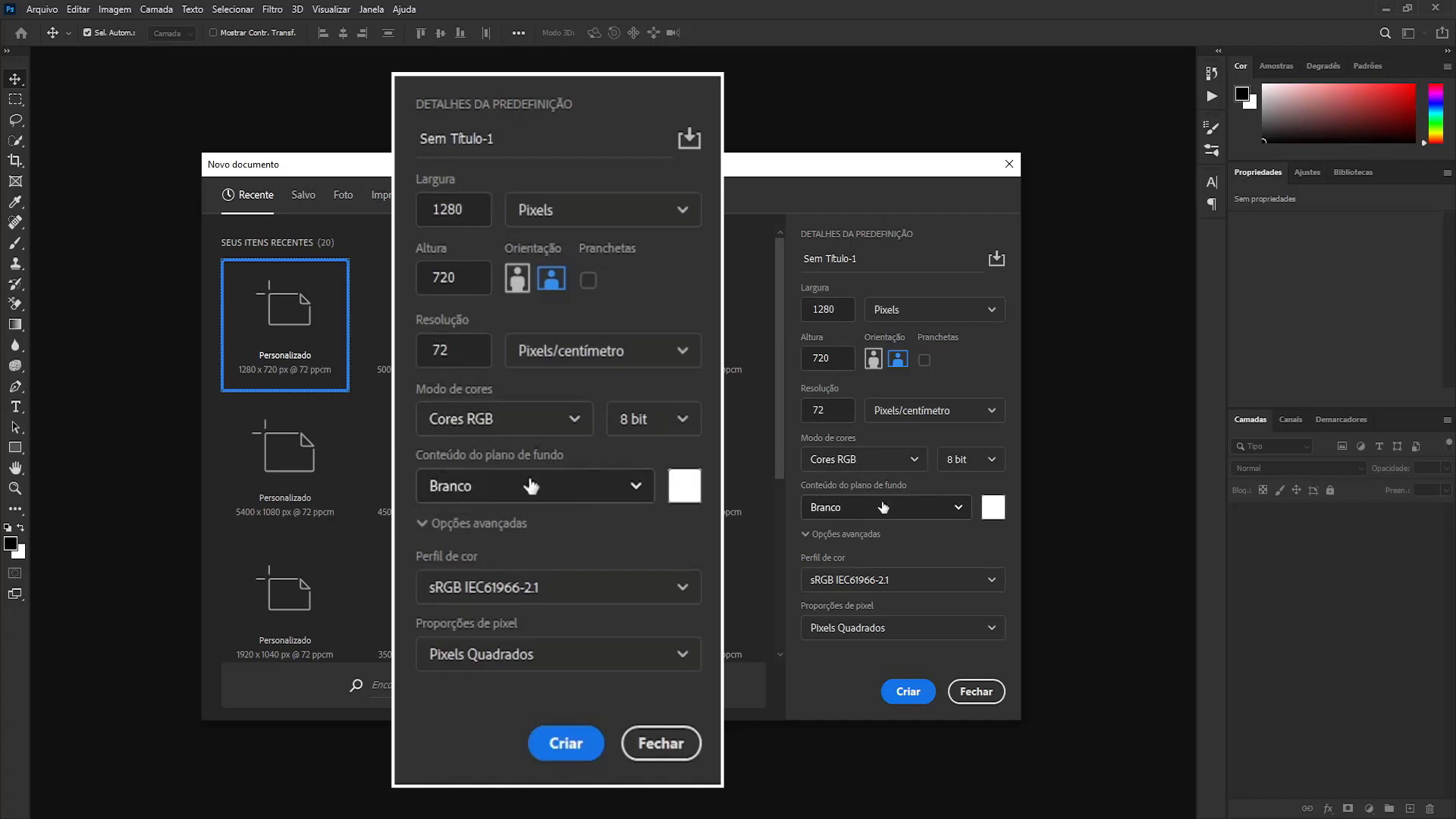
{"action": "left_click", "coordinate": [909, 691]}
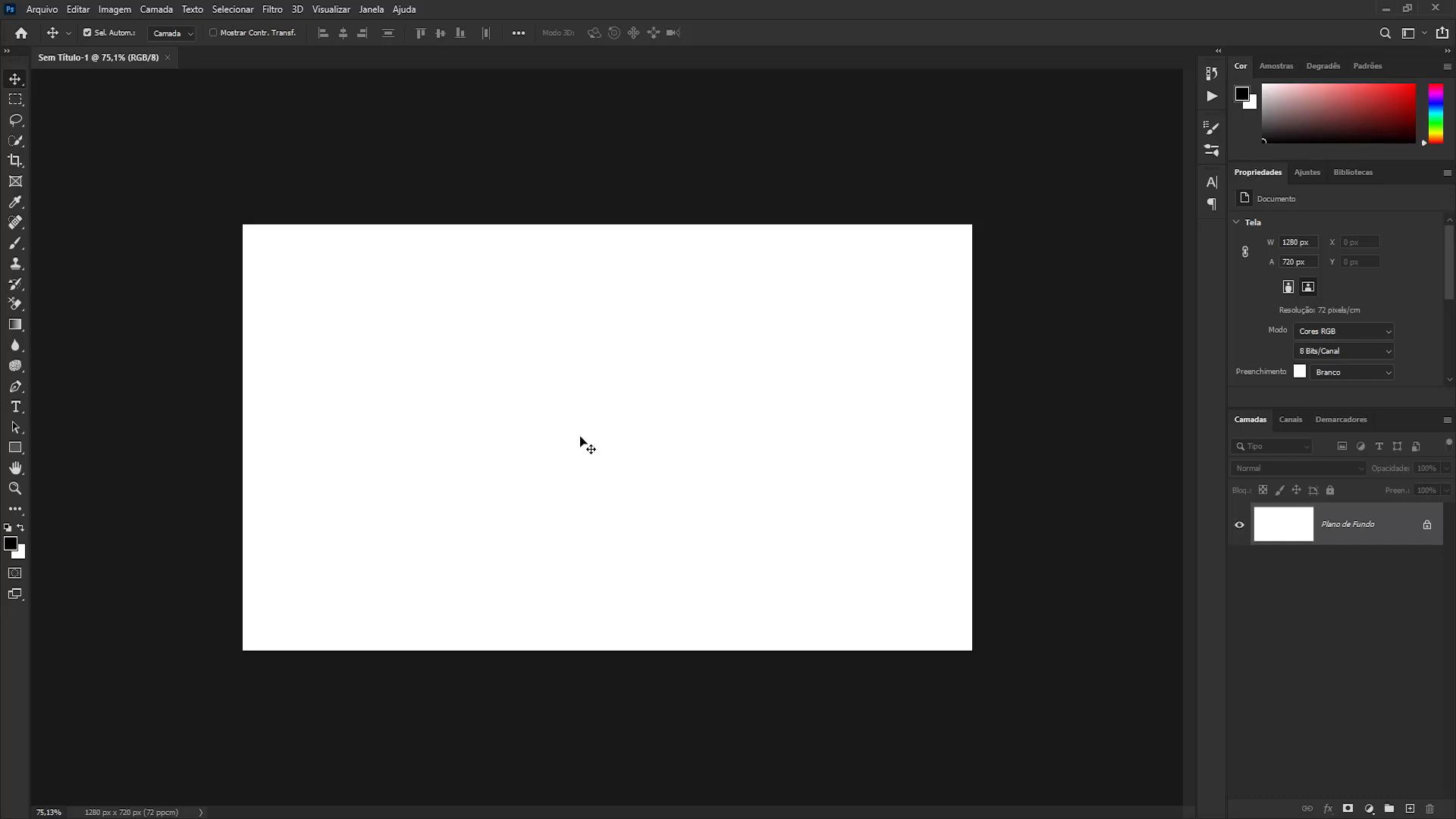
- Fill the background black and select the Horizontal Type tool with white as the text colour
{"action": "key", "text": "alt+BackSpace"}
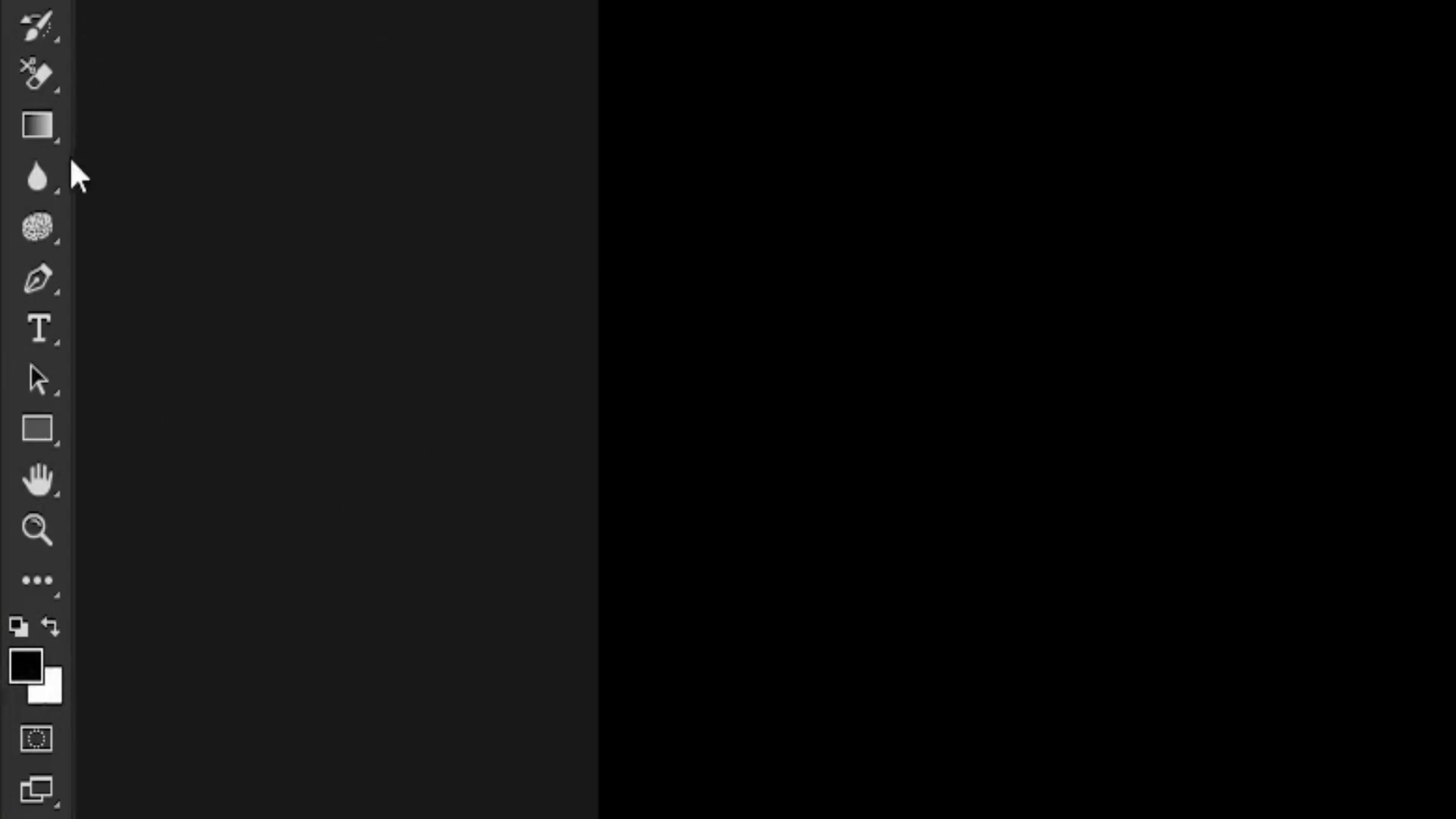
{"action": "right_click", "coordinate": [40, 334]}
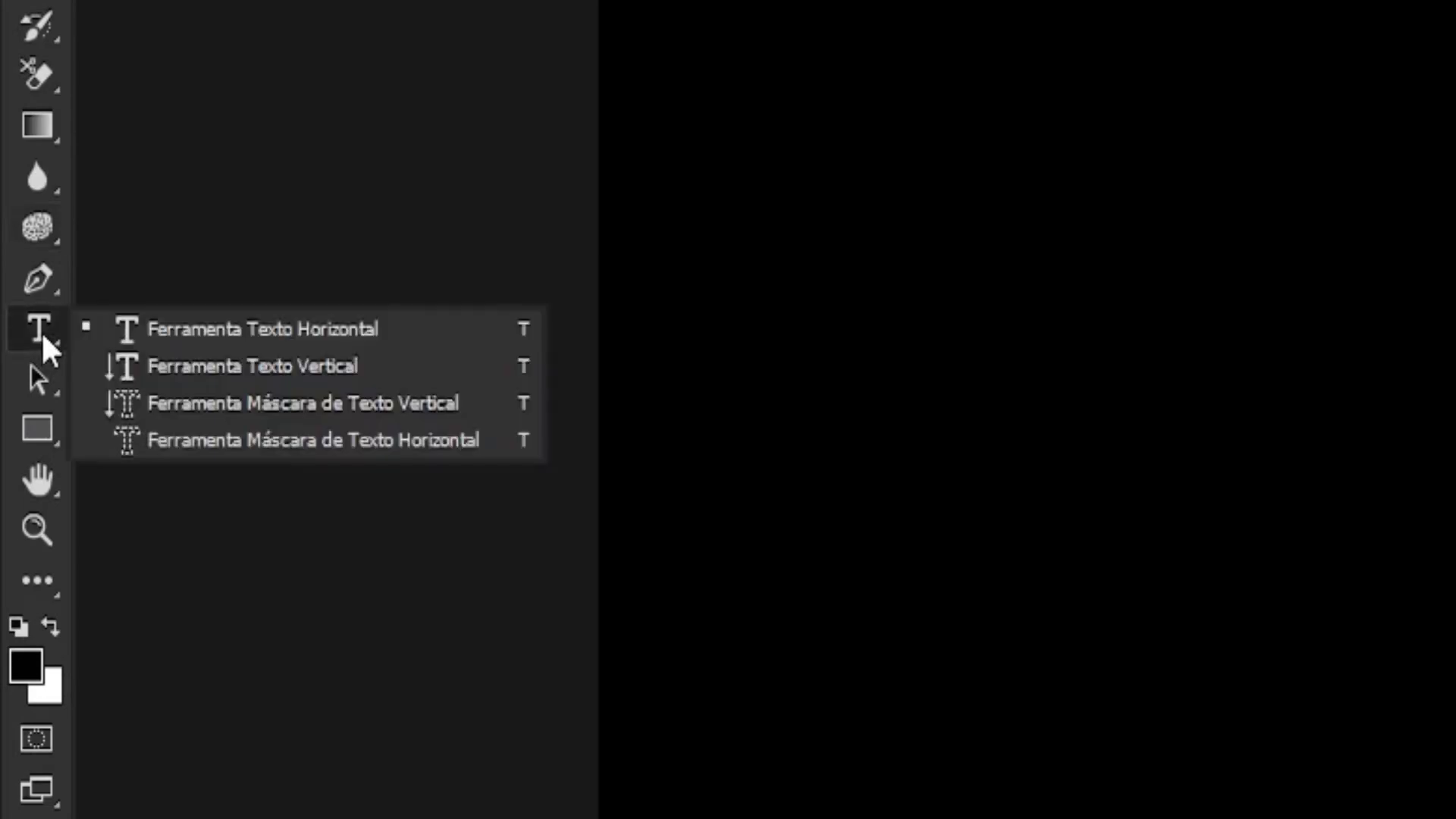
{"action": "left_click", "coordinate": [224, 343]}
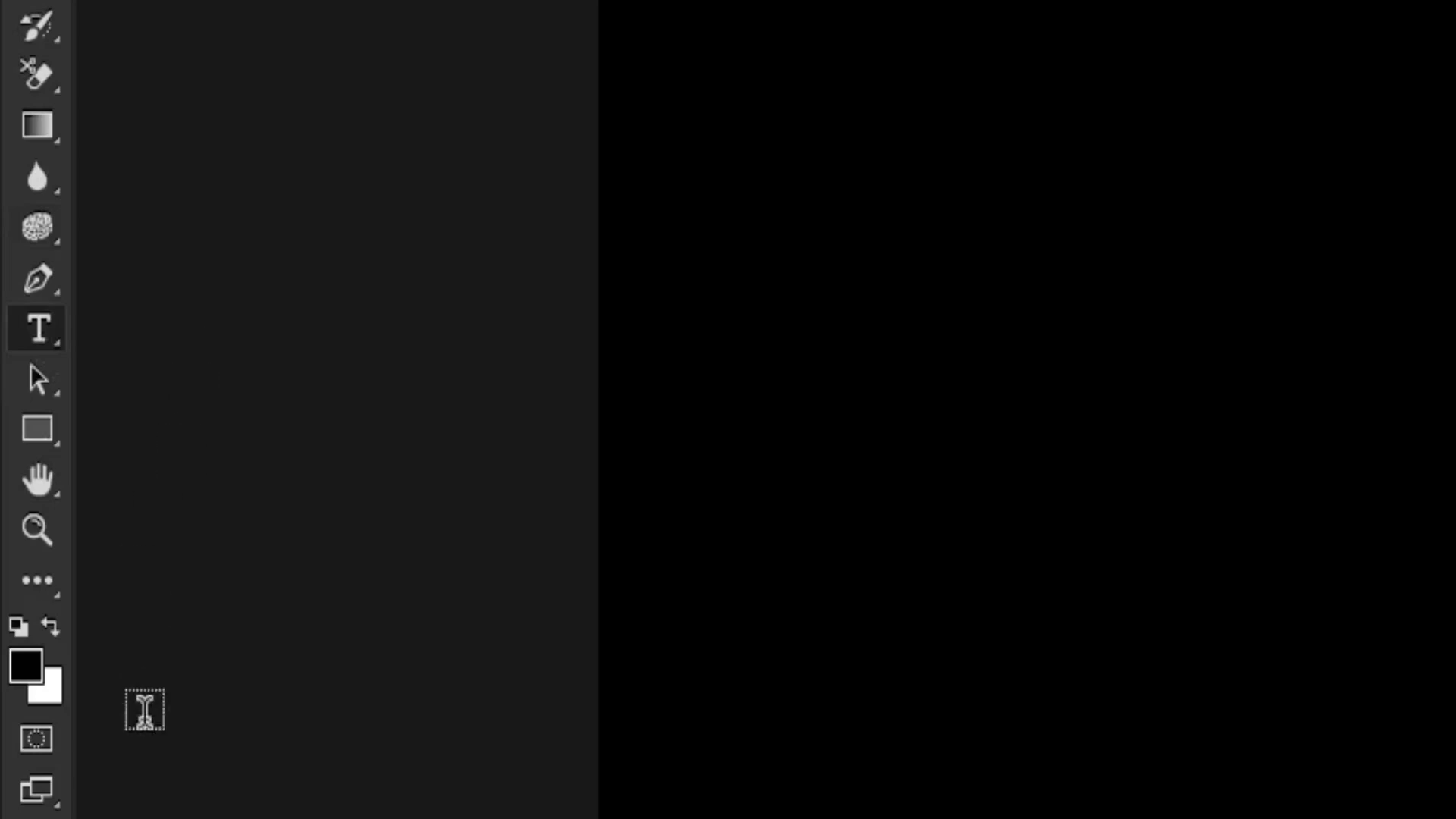
{"action": "key", "text": "x"}
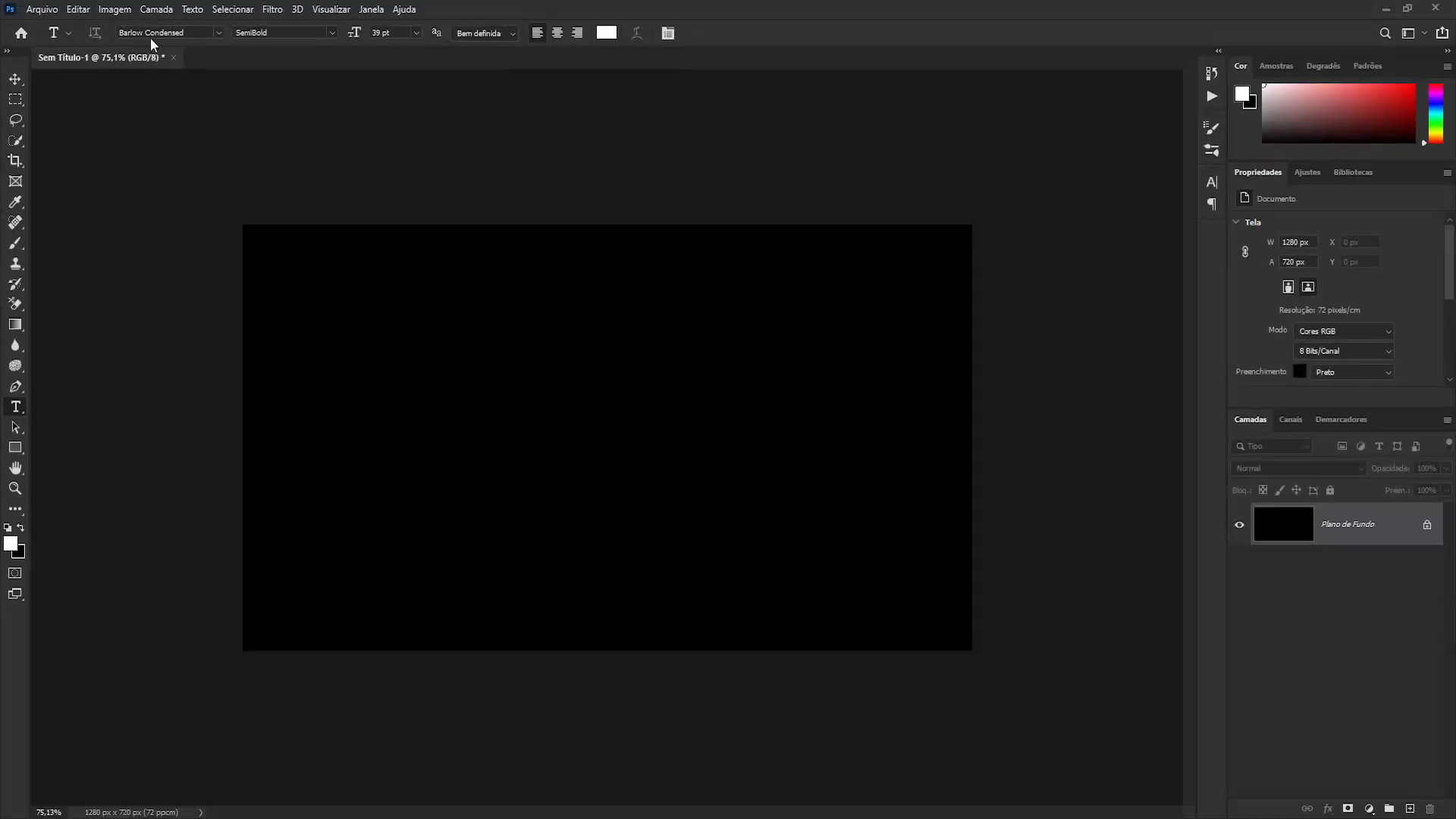
- Set the type size to 72 pt, keeping Barlow Condensed SemiBold
{"action": "left_click", "coordinate": [331, 33]}
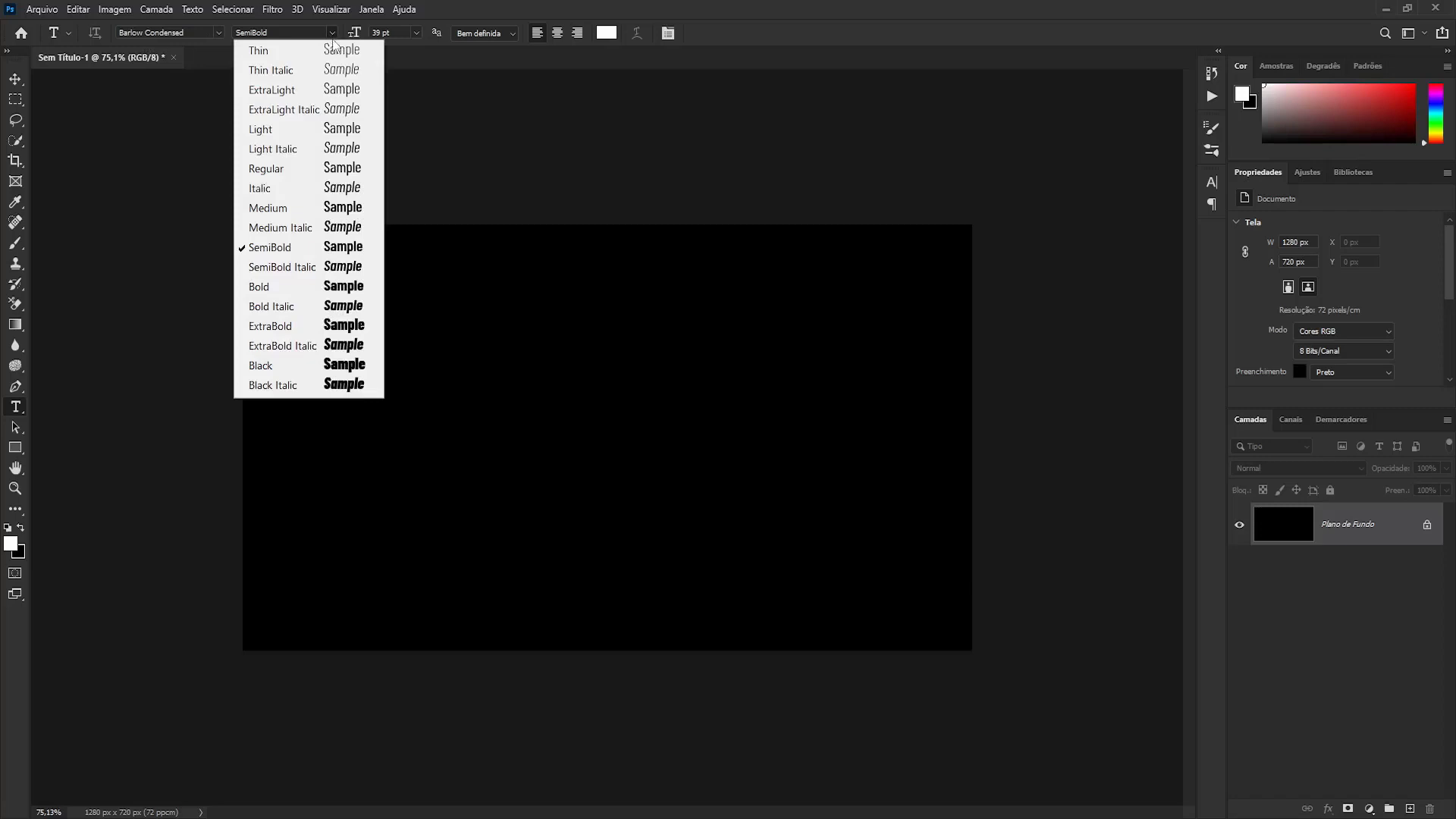
{"action": "left_click", "coordinate": [332, 33]}
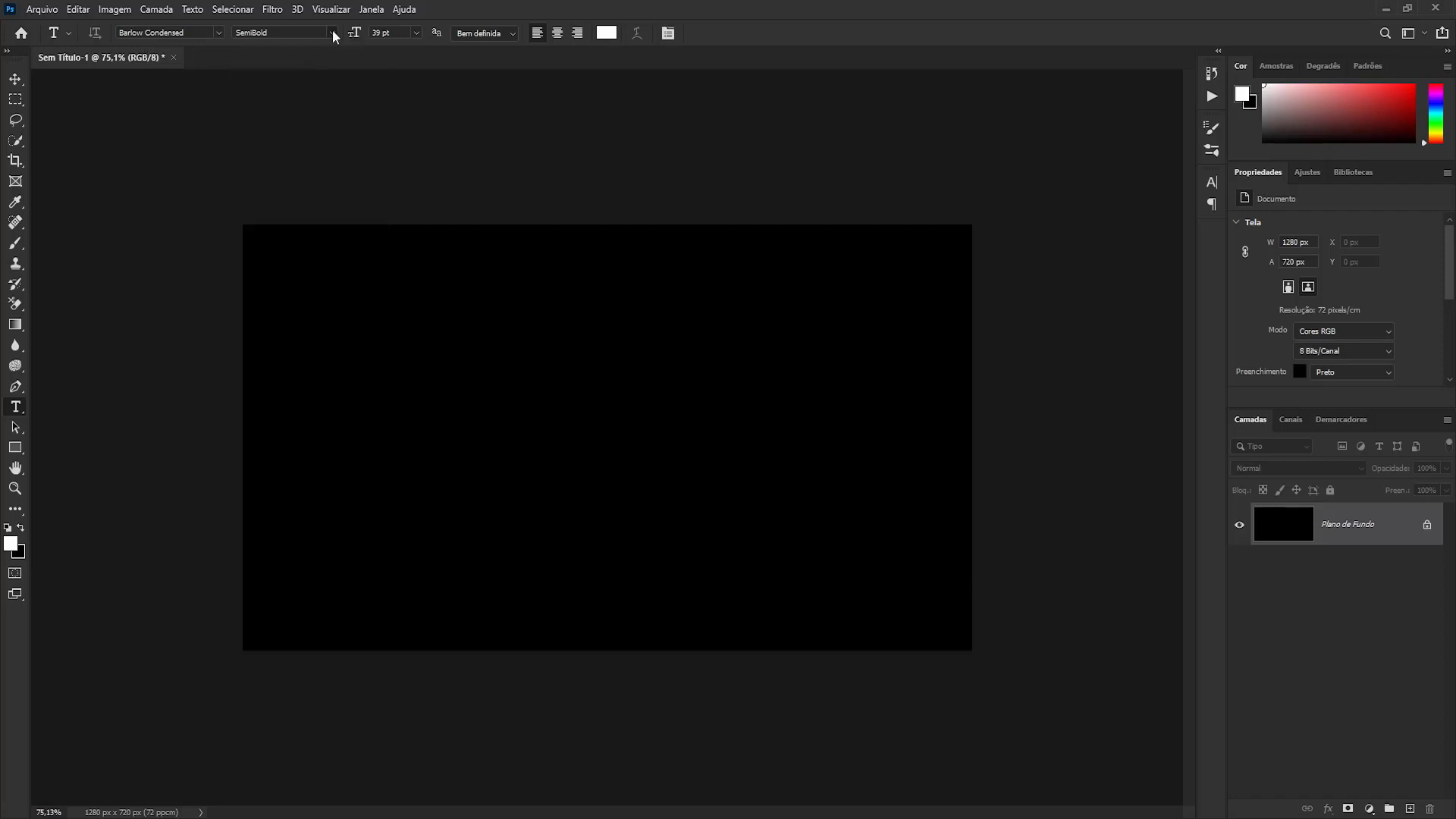
{"action": "left_click", "coordinate": [417, 33]}
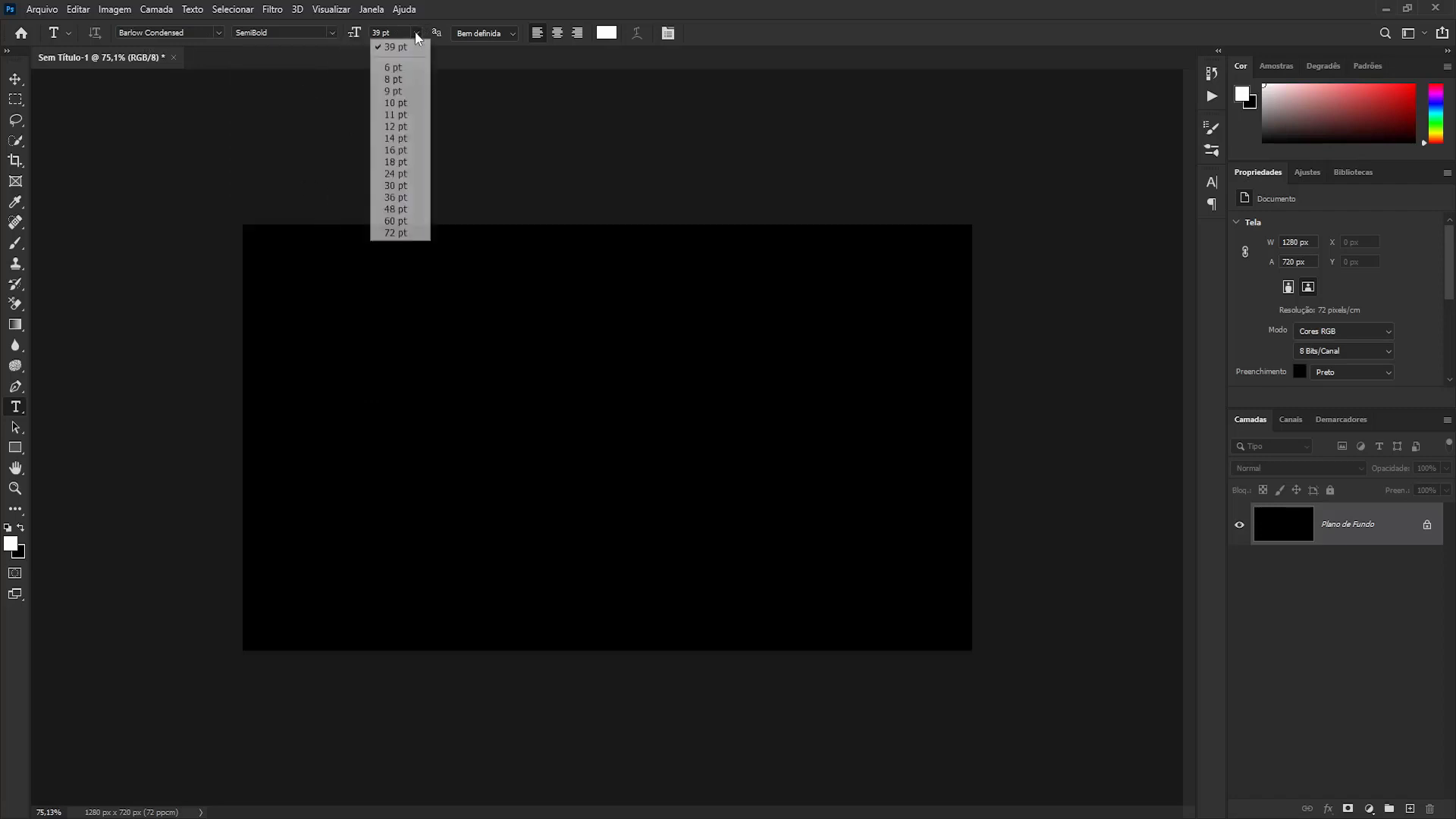
{"action": "left_click", "coordinate": [409, 232]}
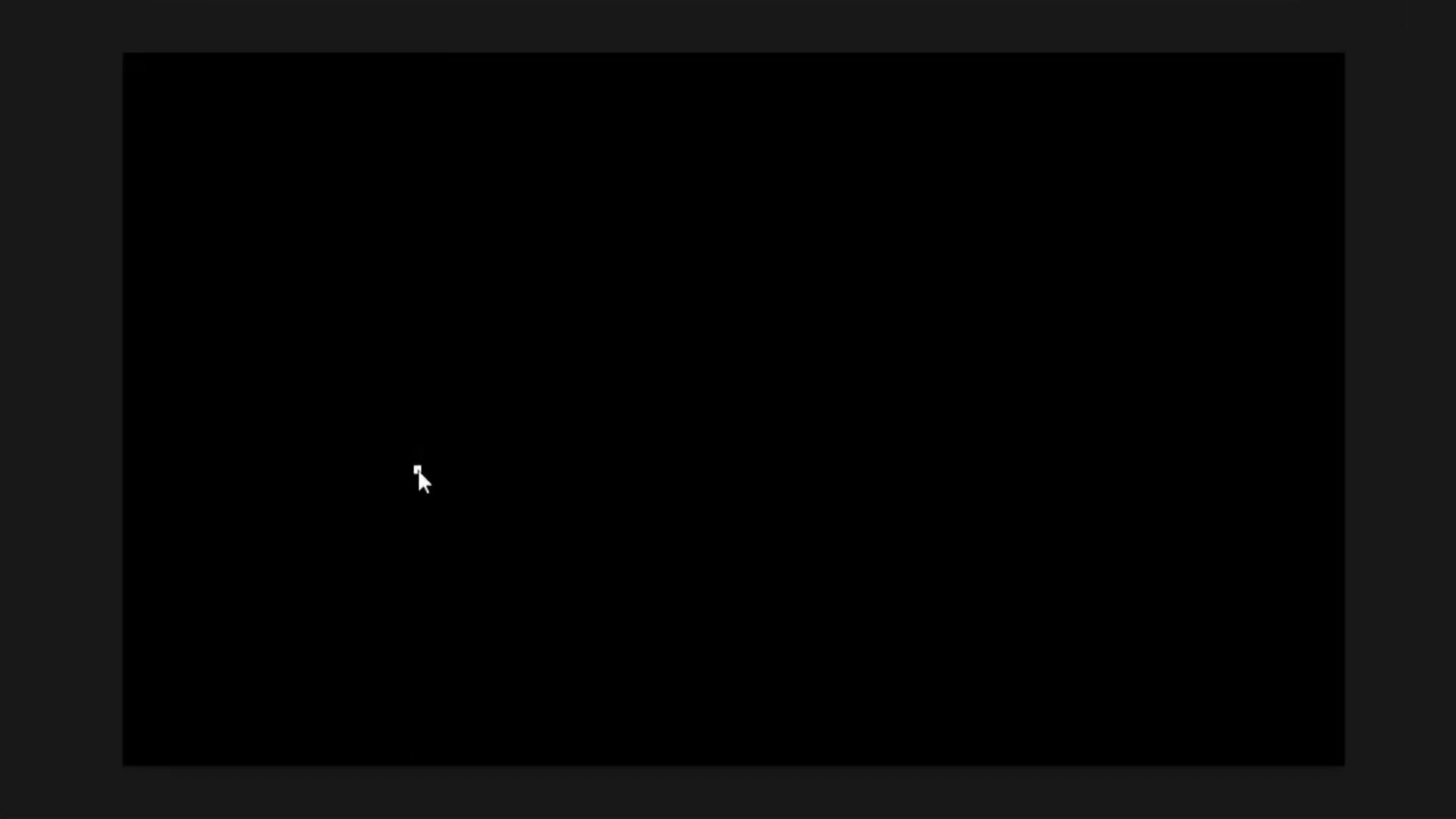
- Type the word TEXTO on the canvas and commit it
{"action": "left_click", "coordinate": [417, 469]}
{"action": "type", "text": "TEXTO"}
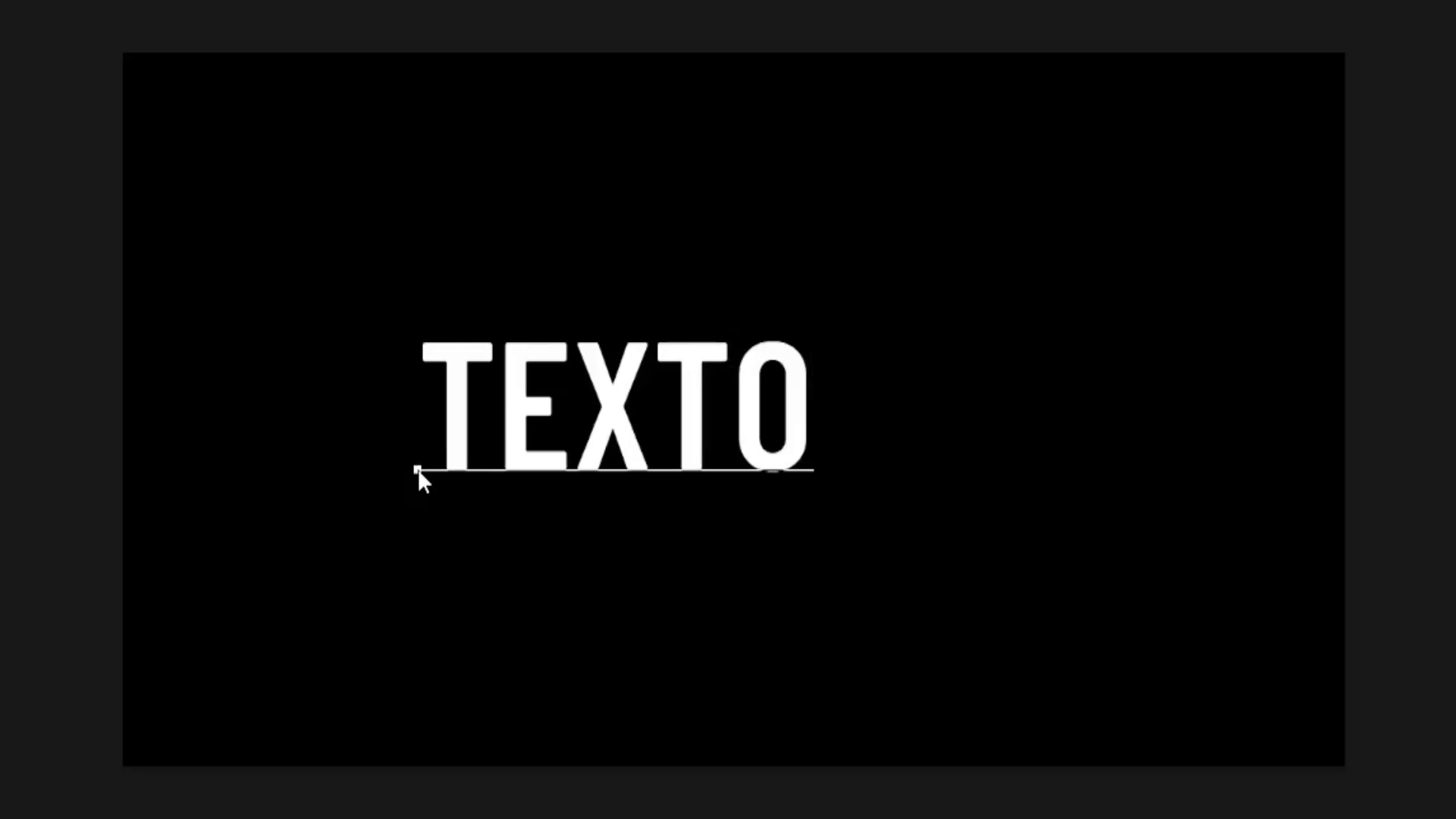
{"action": "key", "text": "ctrl+Return"}
- Scale TEXTO up to about 218% and centre it on the canvas
{"action": "key", "text": "ctrl+t"}
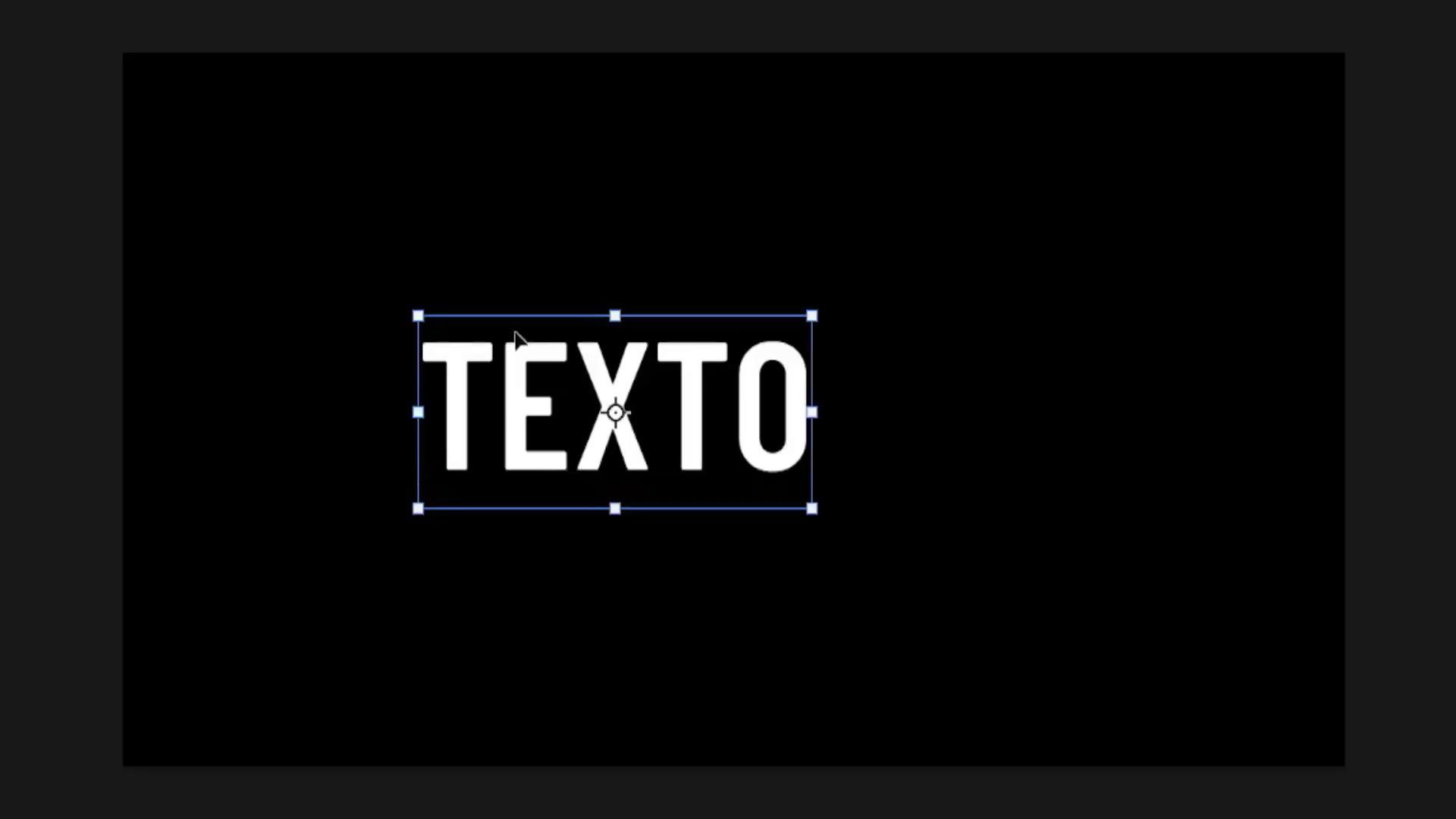
{"action": "left_click_drag", "start_coordinate": [613, 316], "coordinate": [641, 180]}
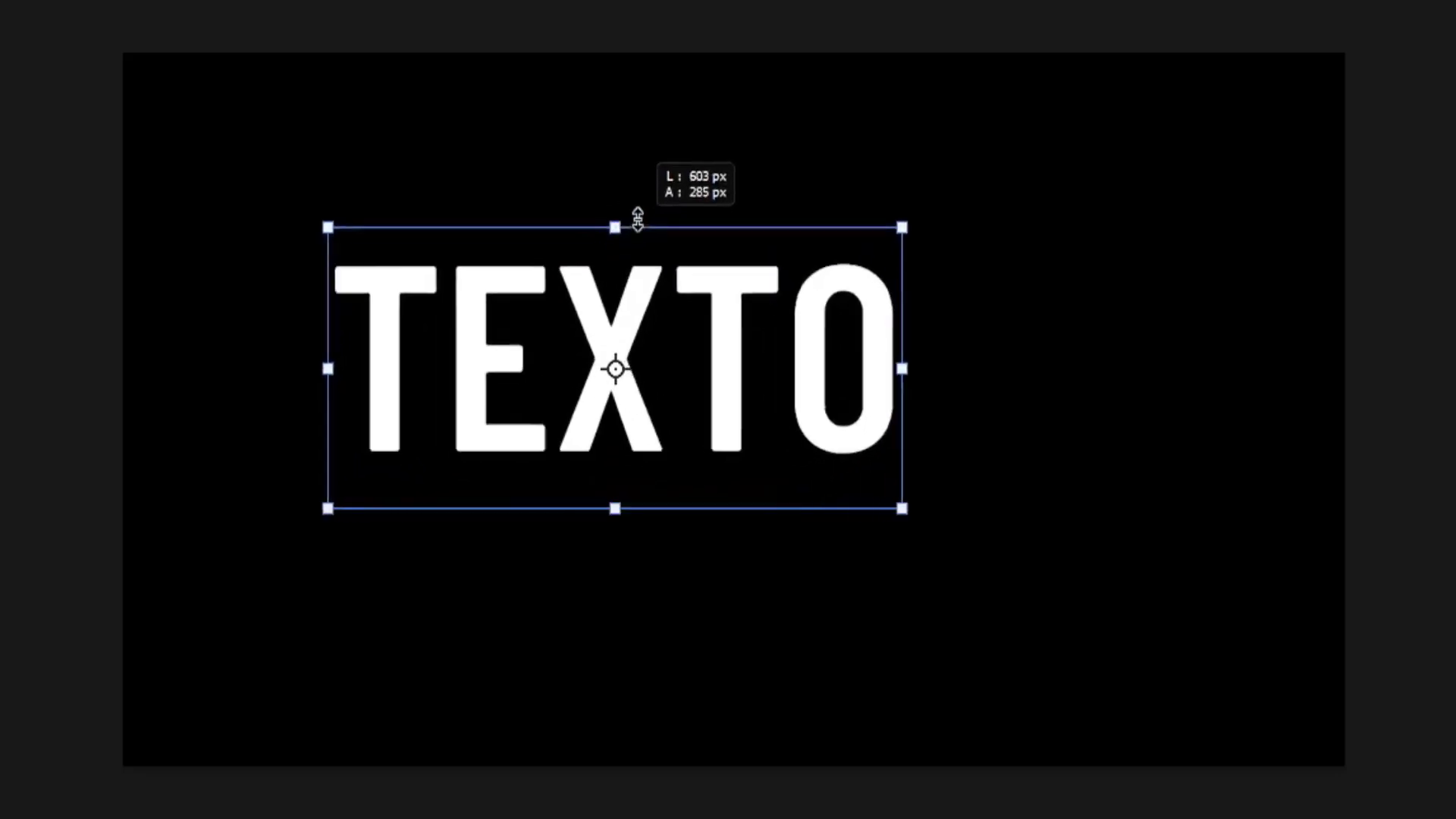
{"action": "mouse_move", "coordinate": [612, 294]}
{"action": "left_mouse_down"}
{"action": "mouse_move", "coordinate": [702, 326]}
{"action": "mouse_move", "coordinate": [733, 370]}
{"action": "left_mouse_up"}
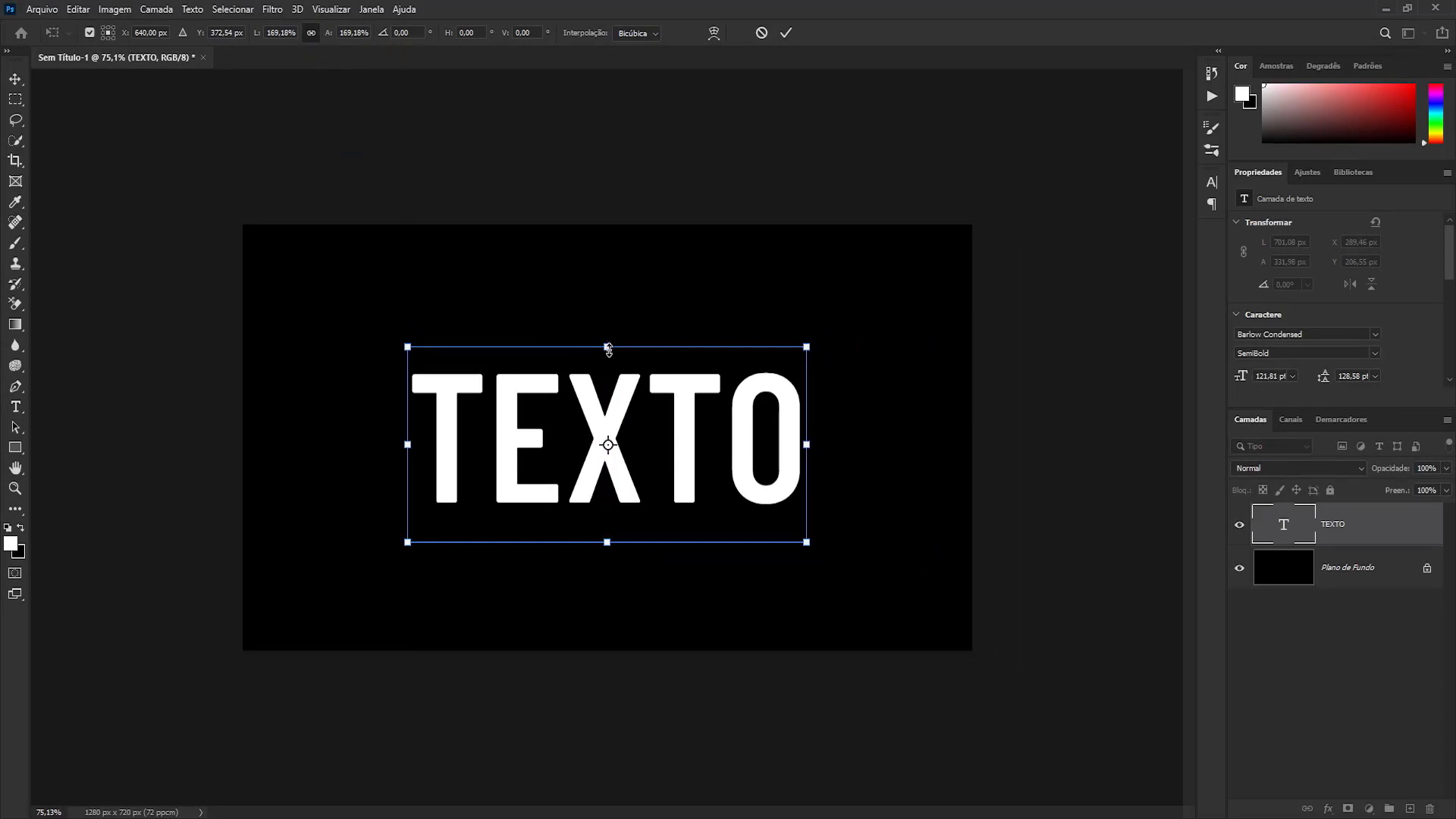
{"action": "mouse_move", "coordinate": [607, 347]}
{"action": "left_mouse_down"}
{"action": "mouse_move", "coordinate": [607, 286]}
{"action": "mouse_move", "coordinate": [628, 385]}
{"action": "left_mouse_up"}
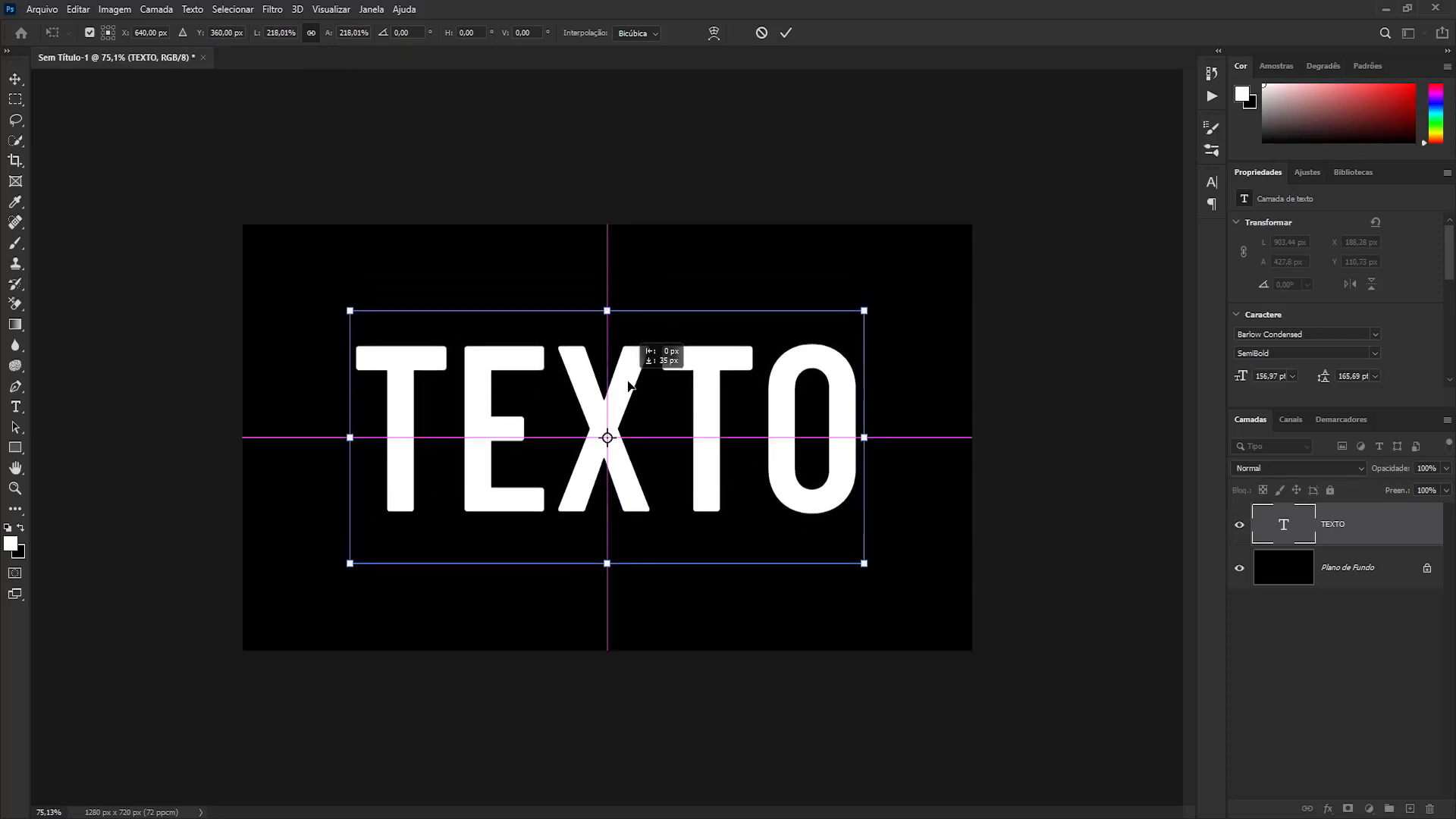
{"action": "left_click_drag", "start_coordinate": [628, 386], "coordinate": [628, 386]}
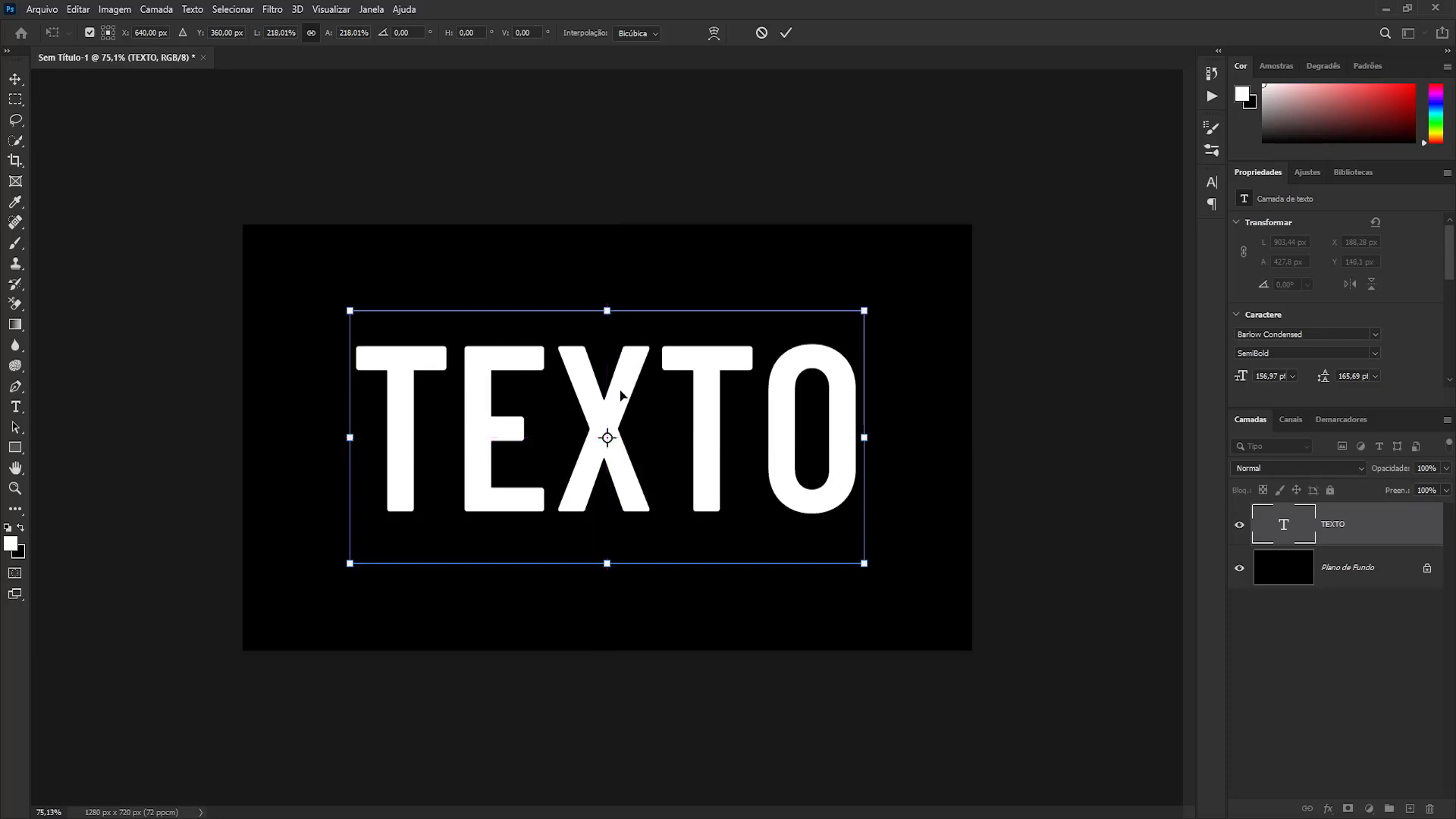
{"action": "key", "text": "Return"}
{"action": "key", "text": "t"}
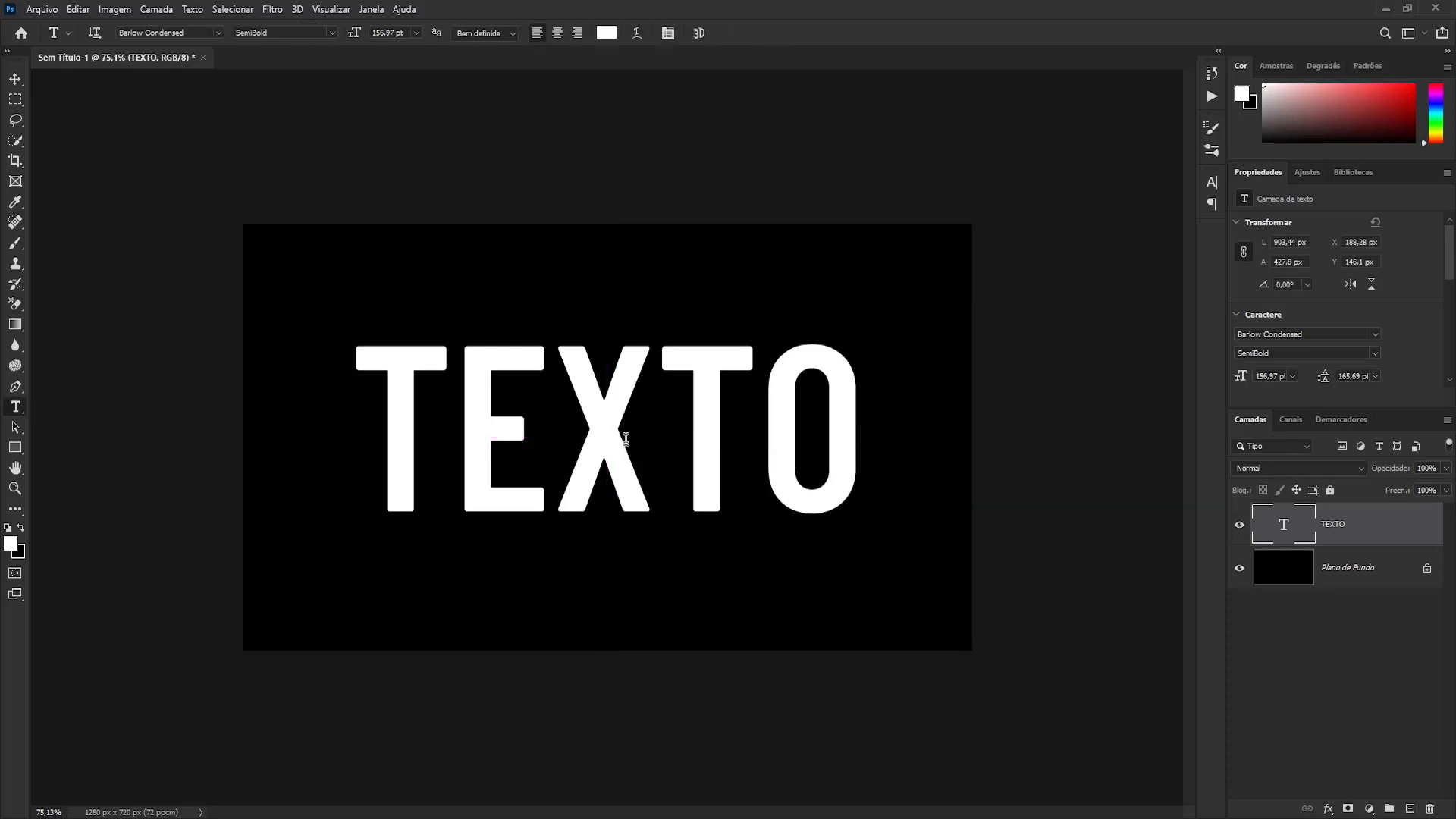
{"action": "left_click", "coordinate": [328, 11]}
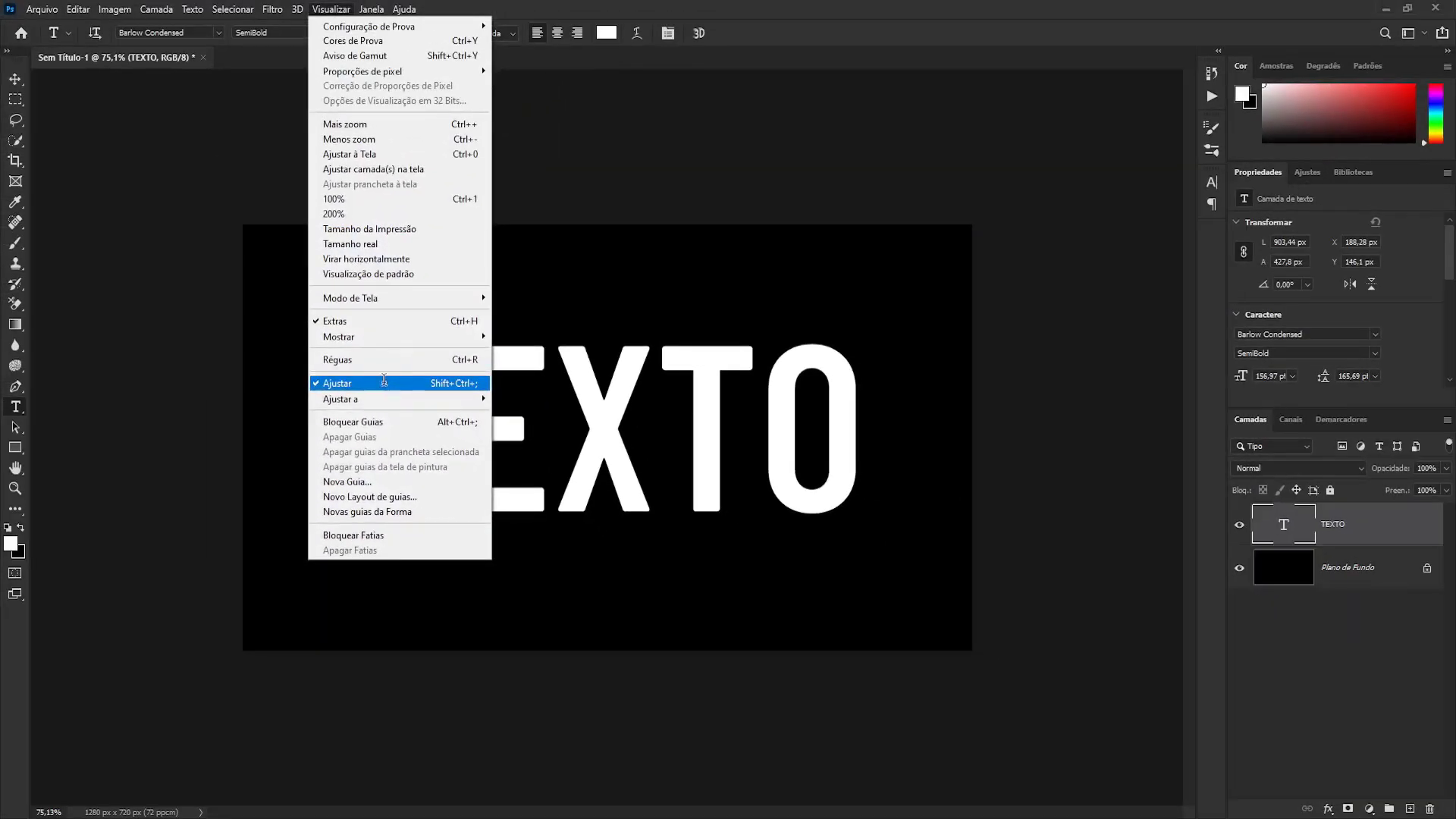
{"action": "left_click", "coordinate": [384, 382]}
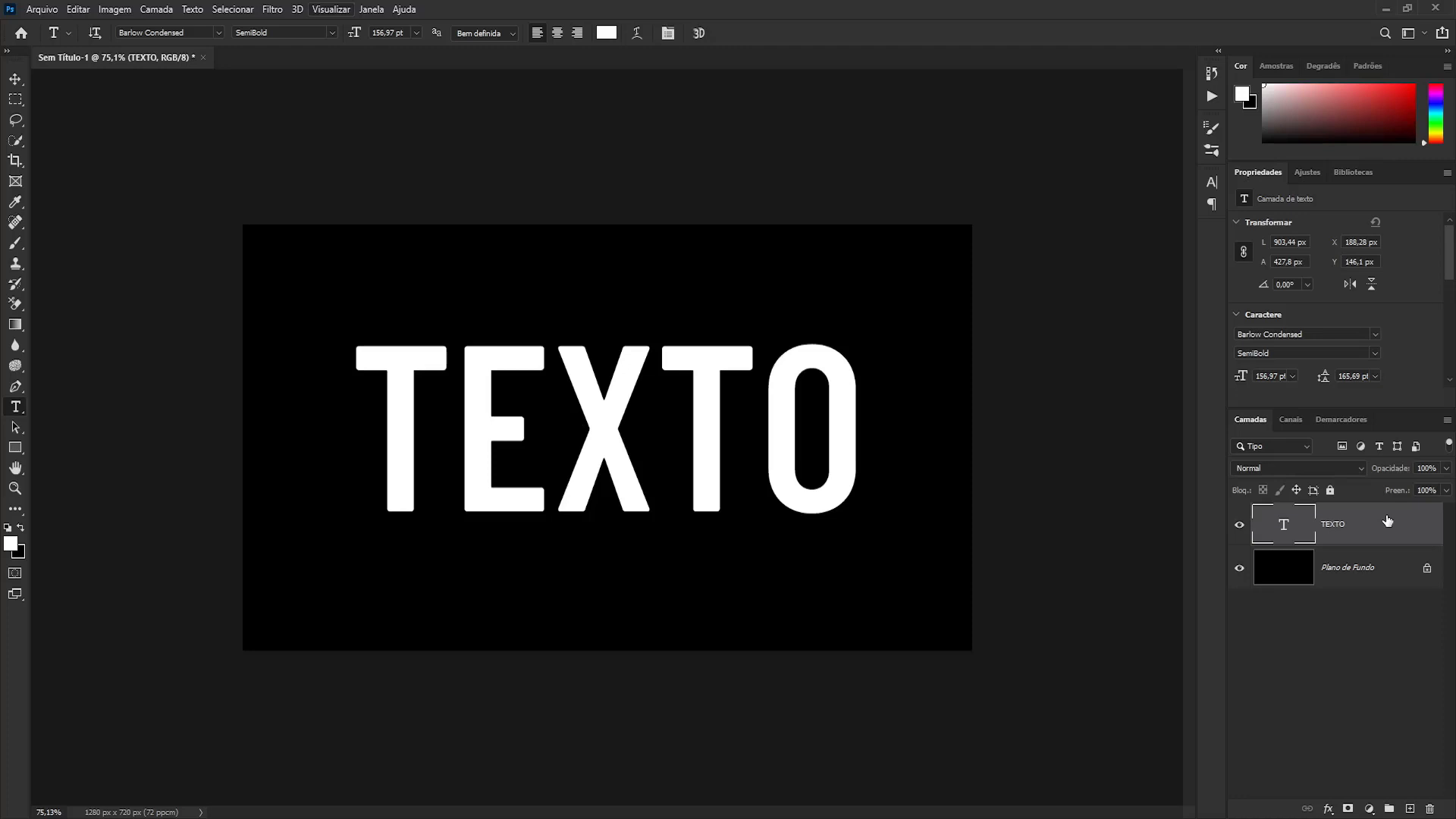
- Rasterize the TEXTO layer and reset colours to default black and white
{"action": "right_click", "coordinate": [1387, 525]}
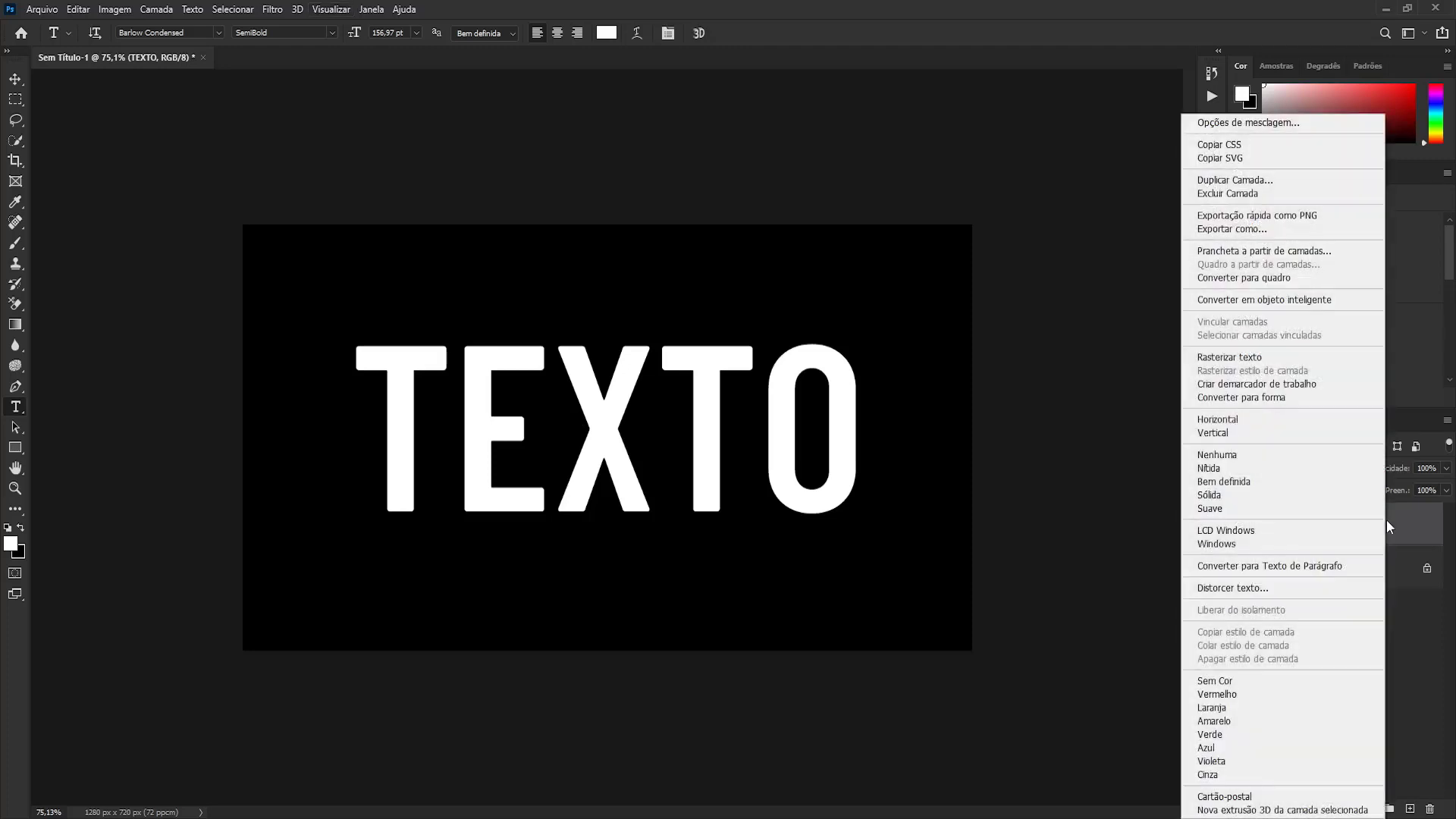
{"action": "left_click", "coordinate": [1268, 357]}
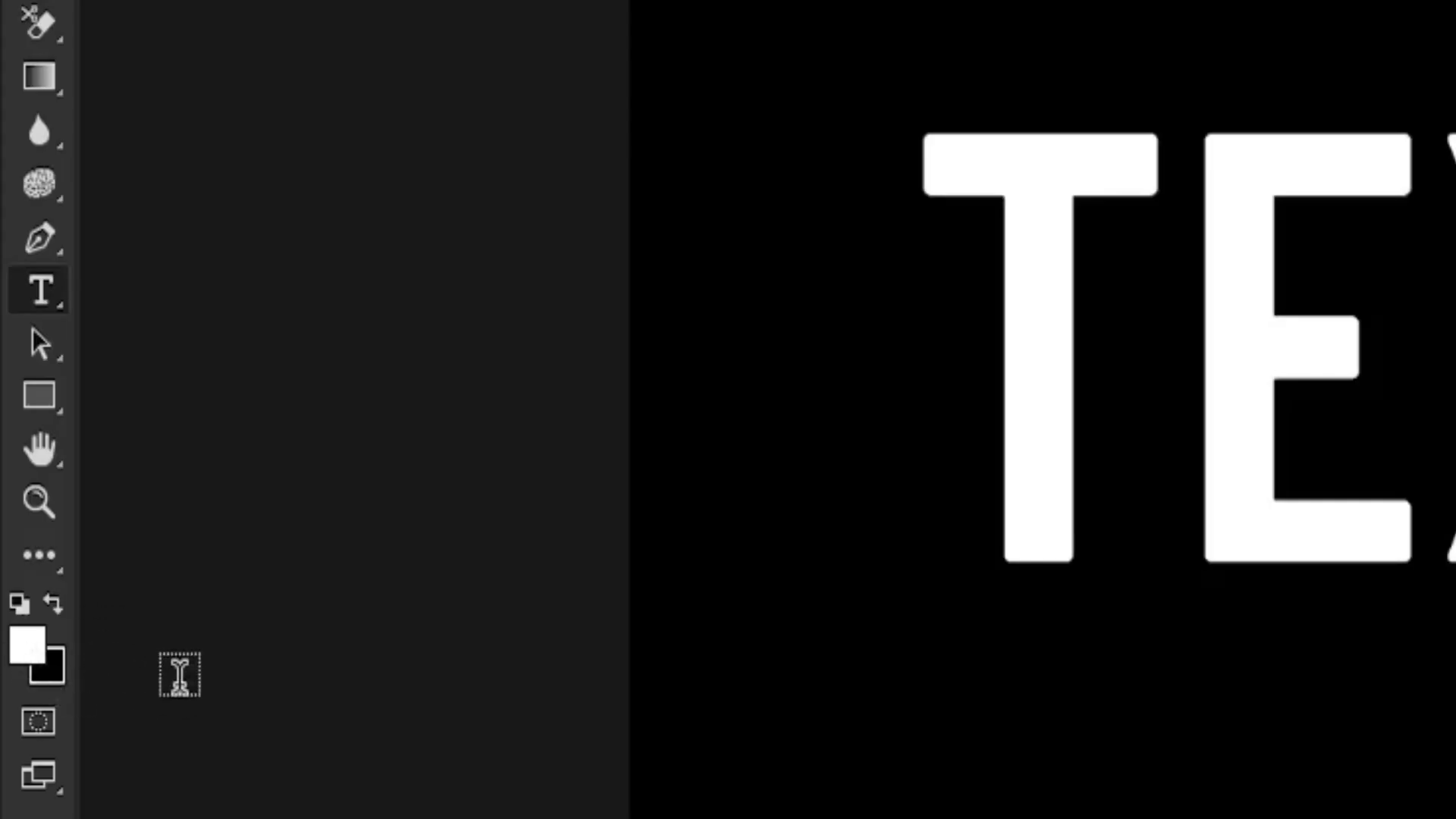
{"action": "key", "text": "d"}
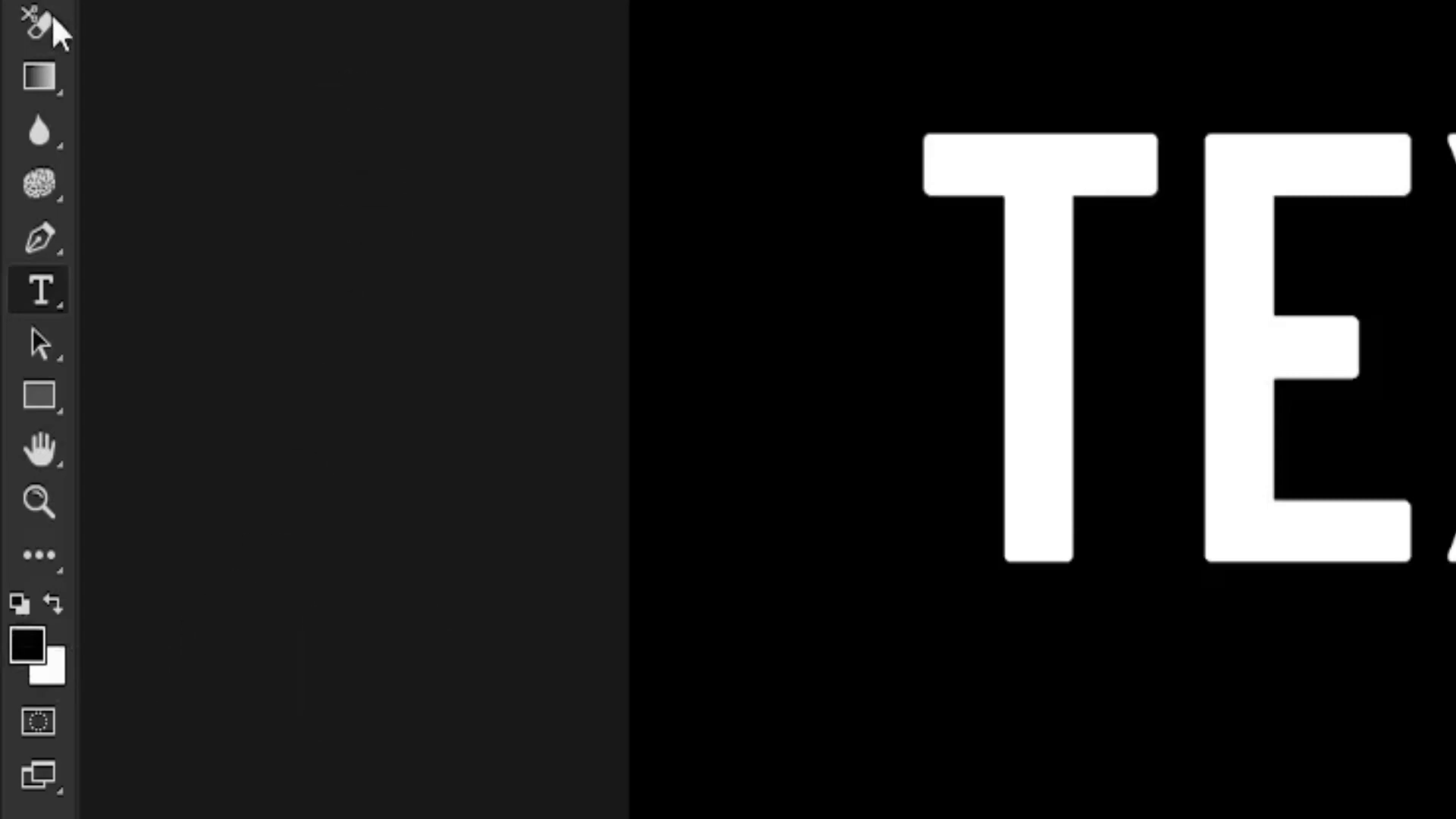
- Select the Gradient tool, closing its preset picker
{"action": "left_click", "coordinate": [58, 85]}
{"action": "right_click", "coordinate": [59, 85]}
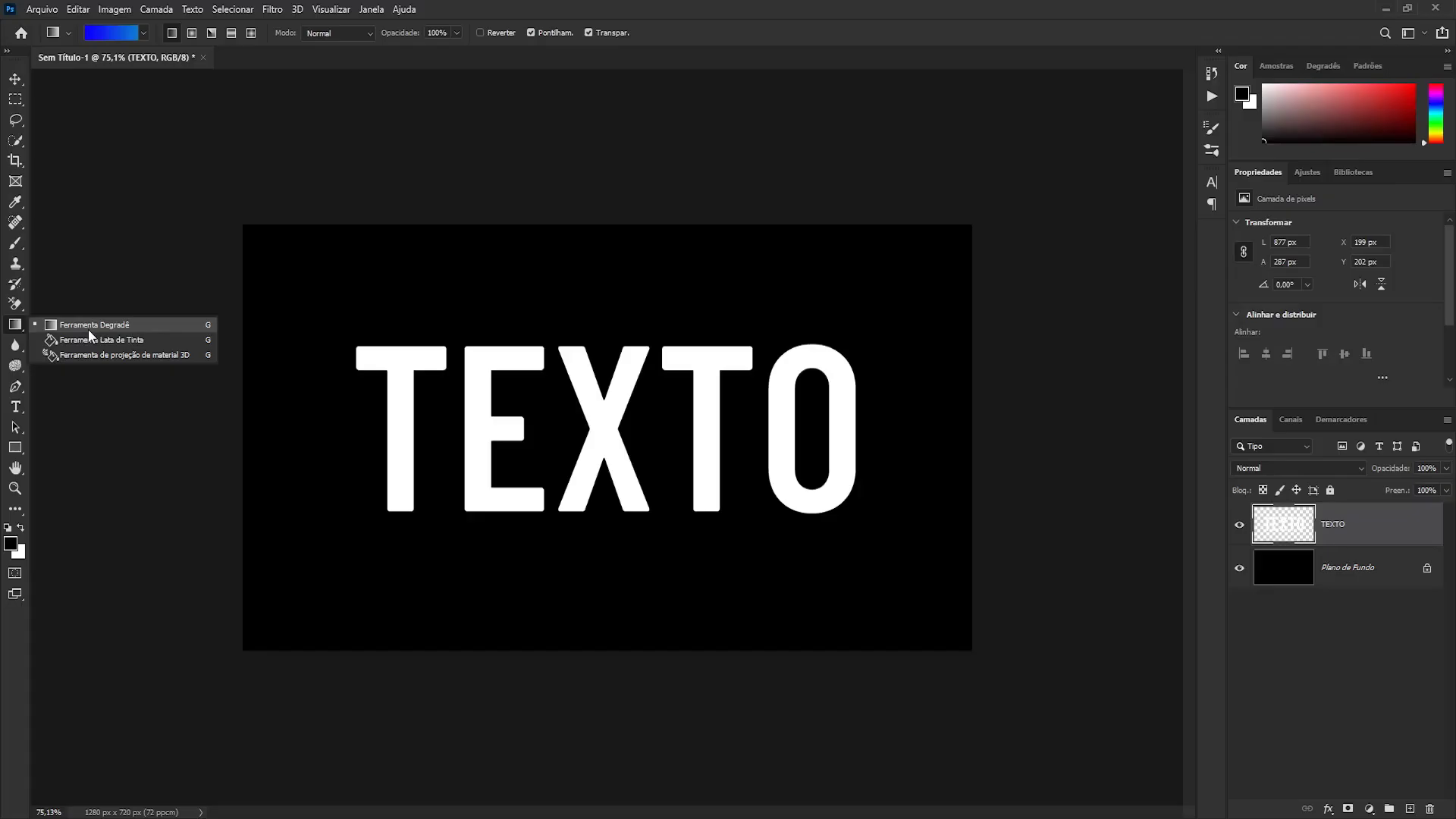
{"action": "left_click", "coordinate": [88, 326]}
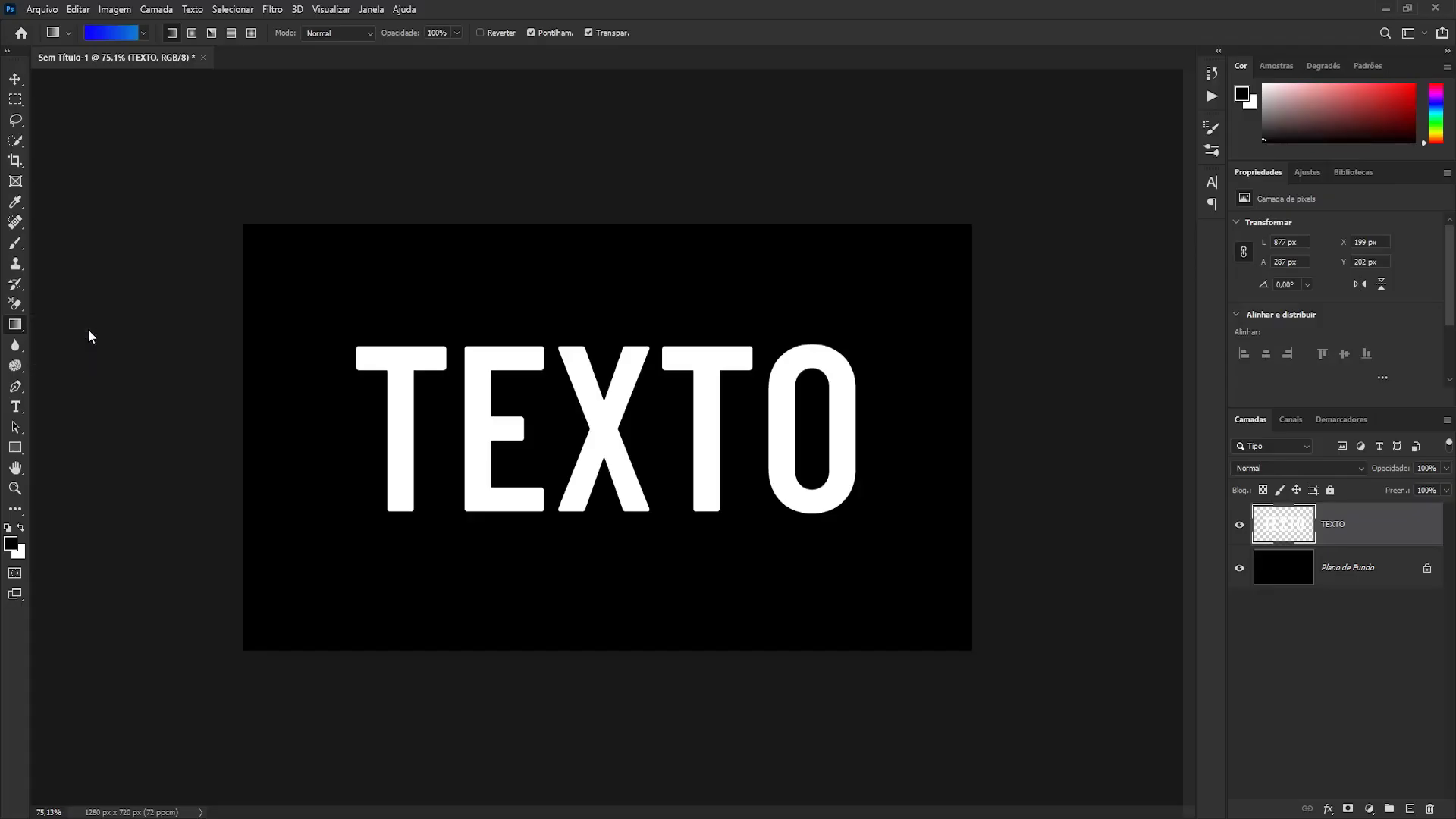
- Start from the Foreground to Background preset and set the left stop to #0000ff
{"action": "left_click", "coordinate": [112, 34]}
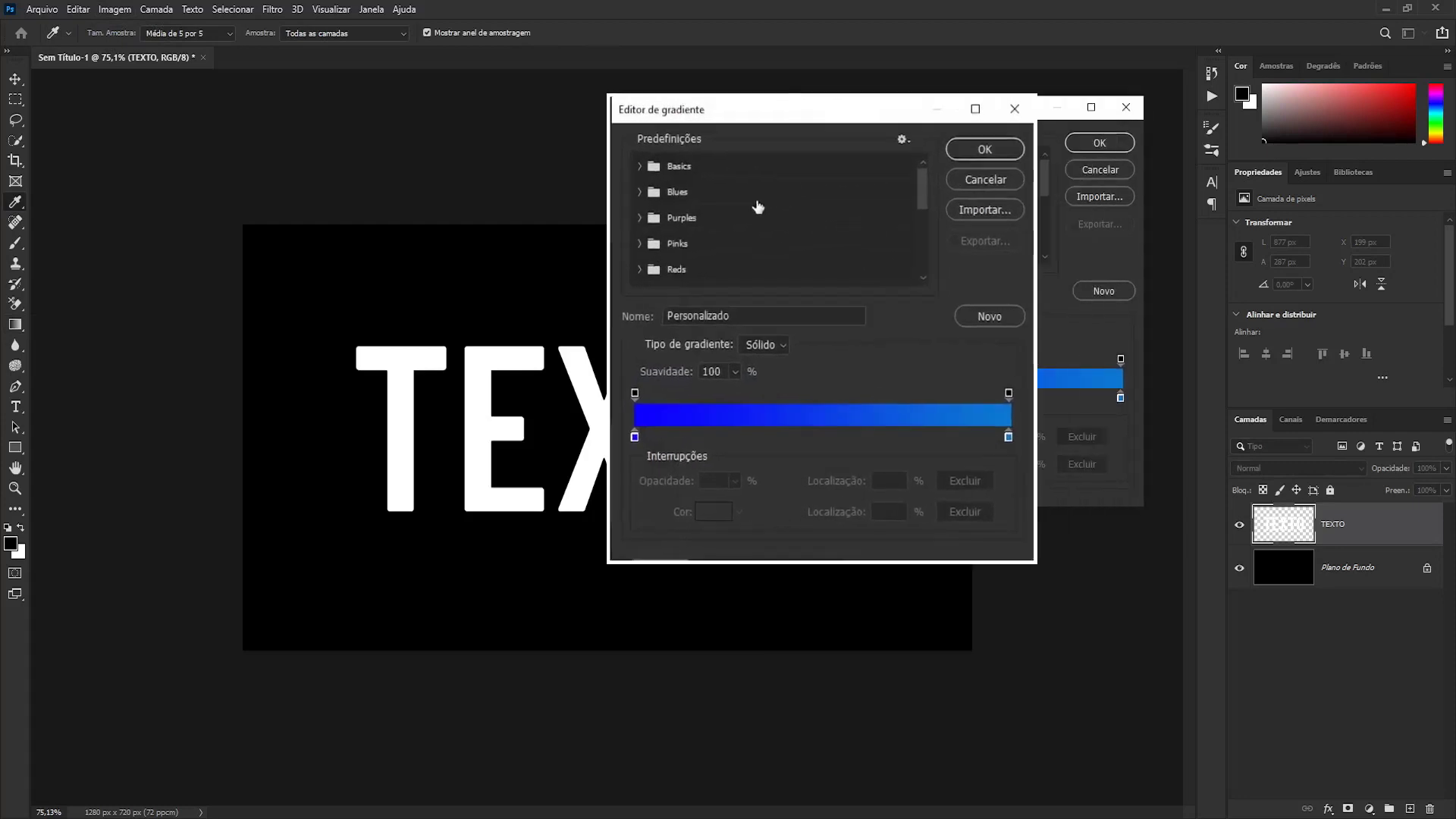
{"action": "left_click", "coordinate": [794, 159]}
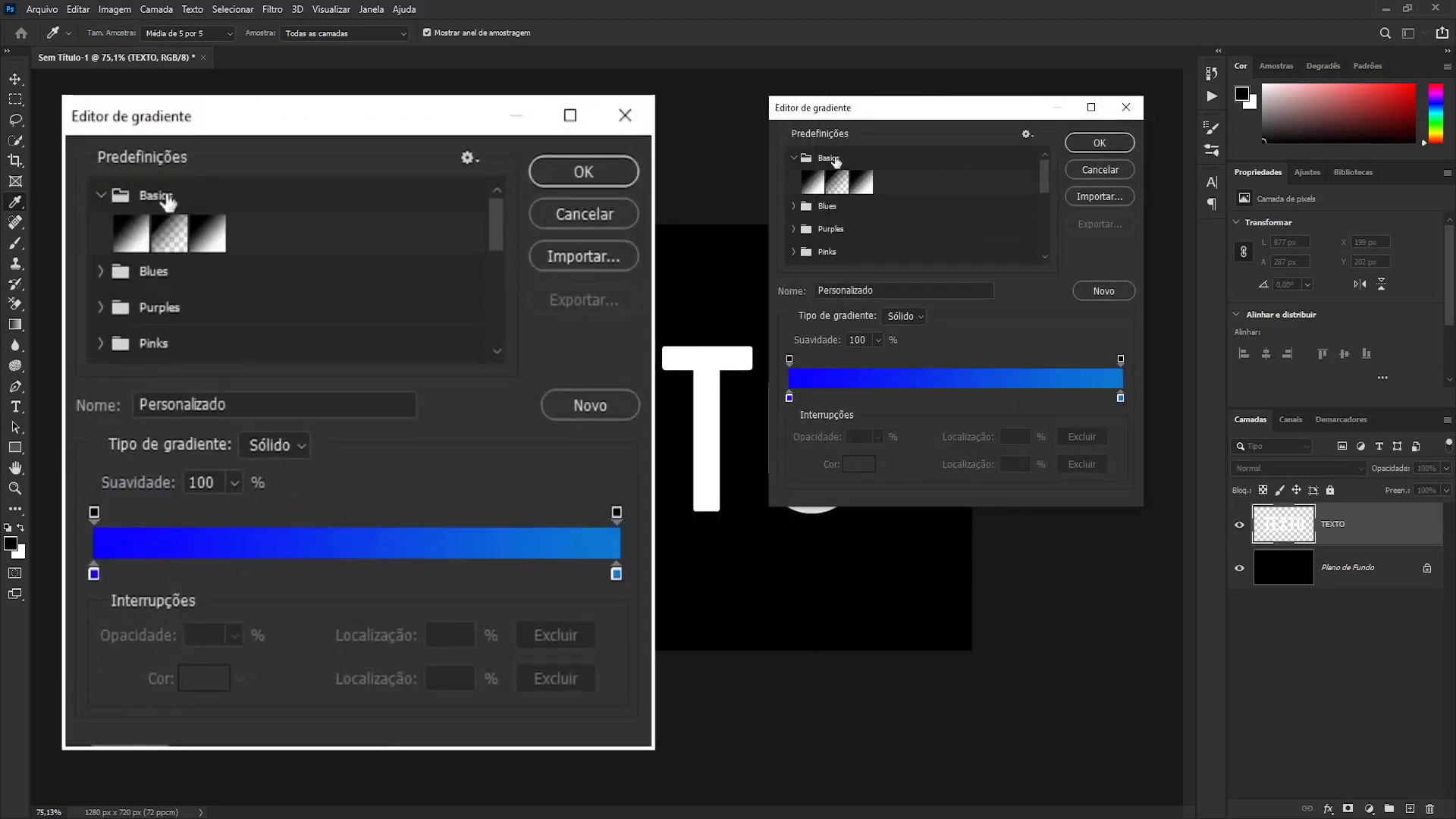
{"action": "left_click", "coordinate": [812, 184]}
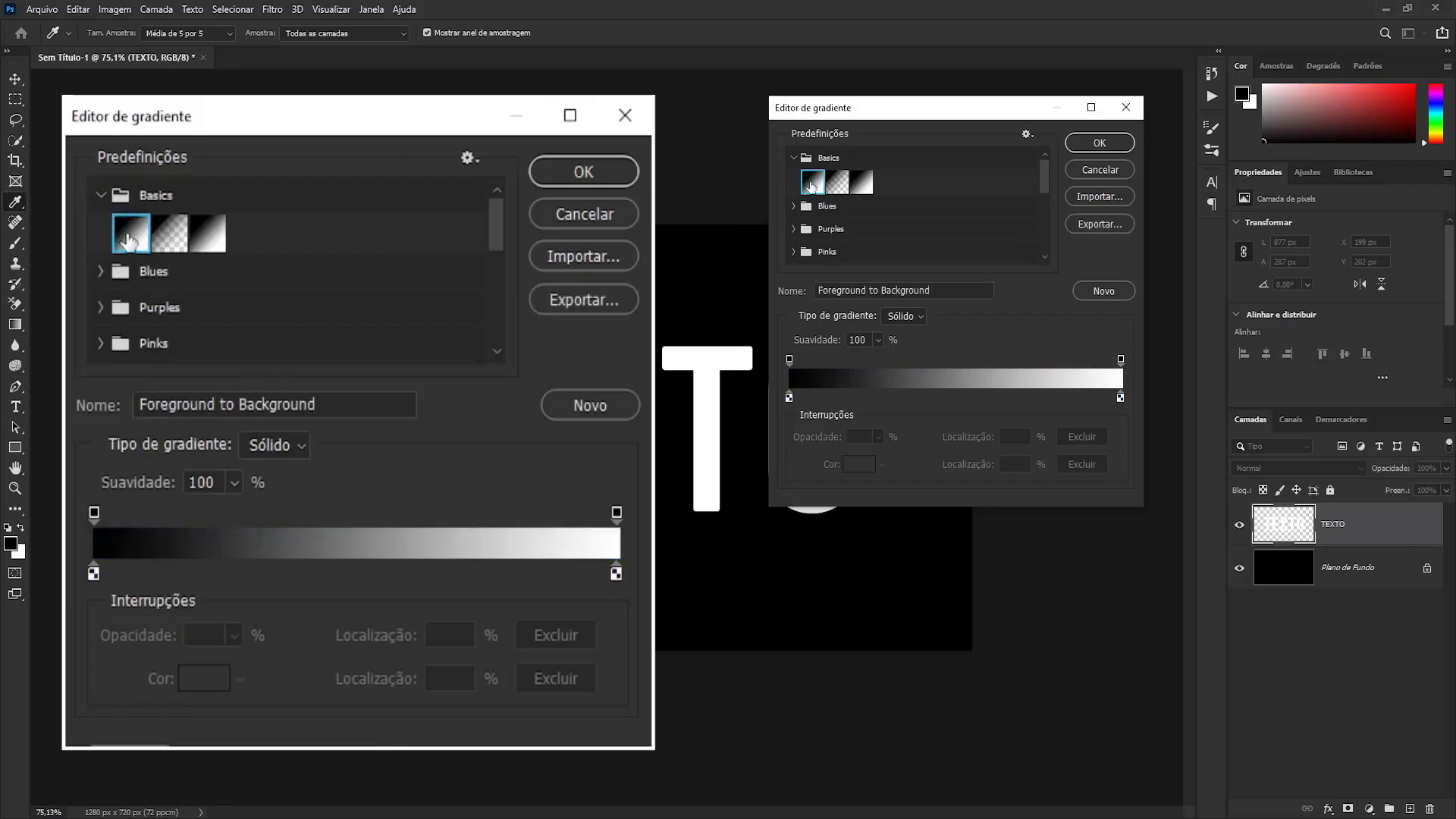
{"action": "left_click", "coordinate": [790, 398]}
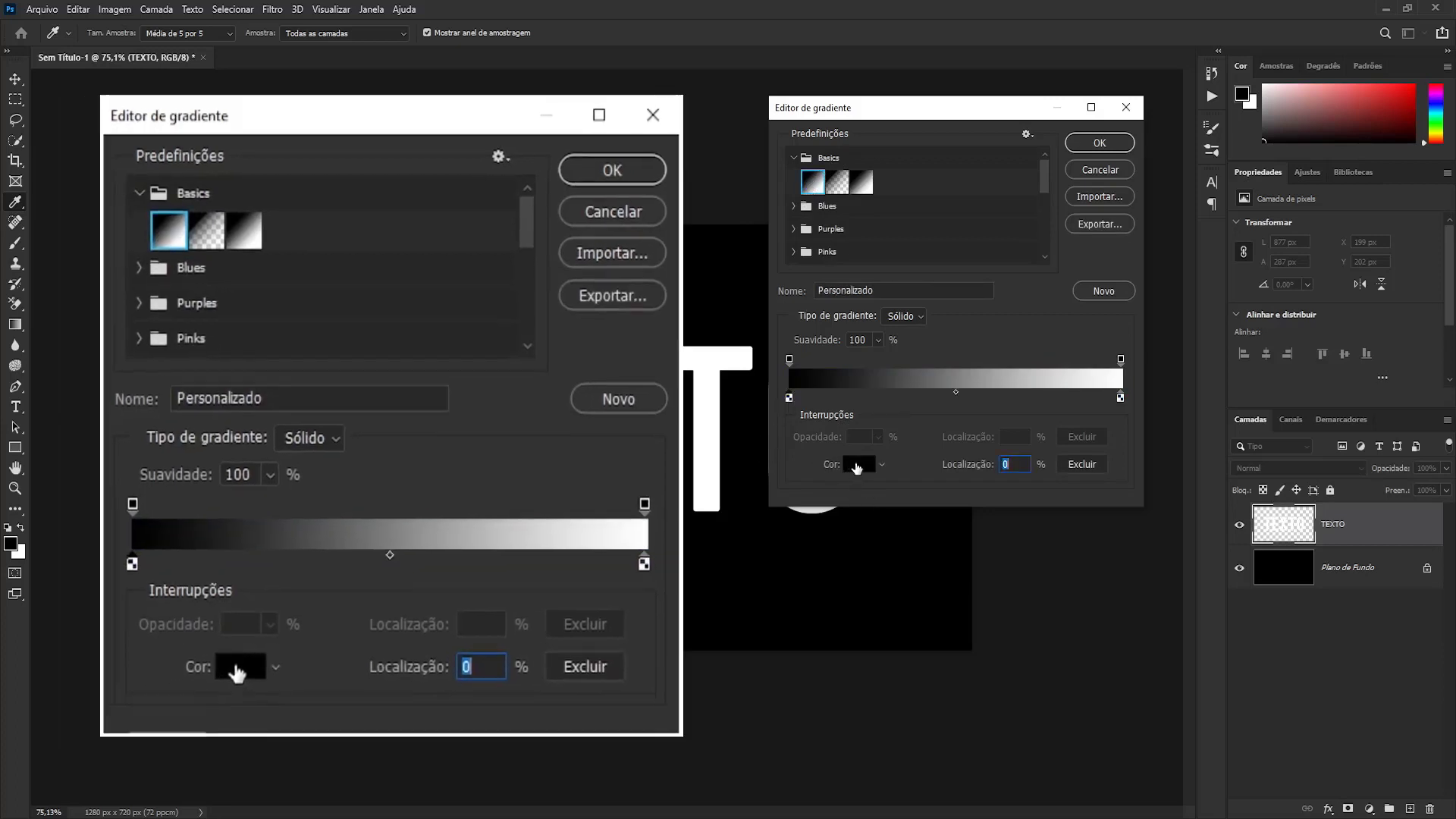
{"action": "left_click", "coordinate": [860, 464]}
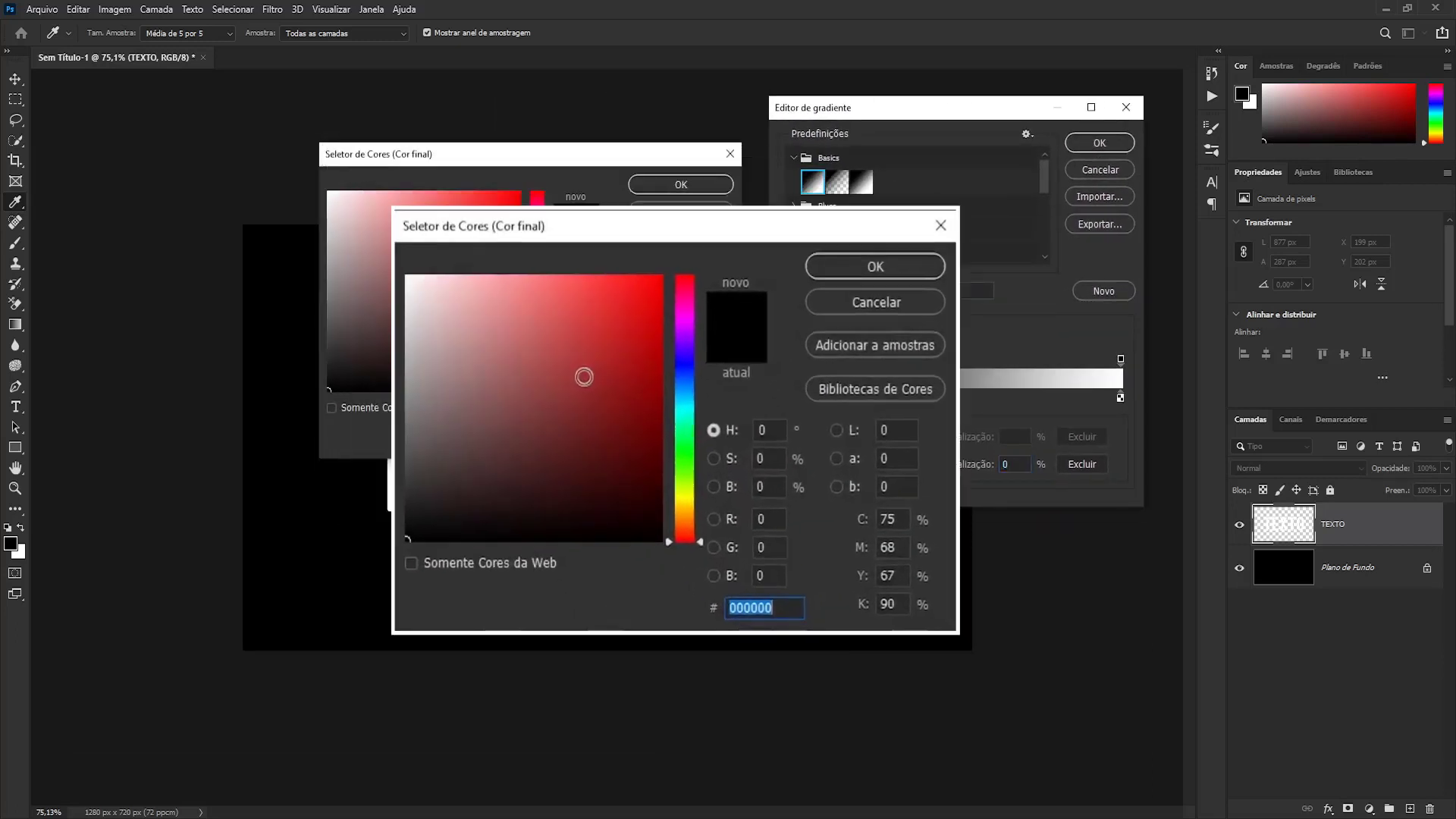
{"action": "left_click", "coordinate": [771, 427]}
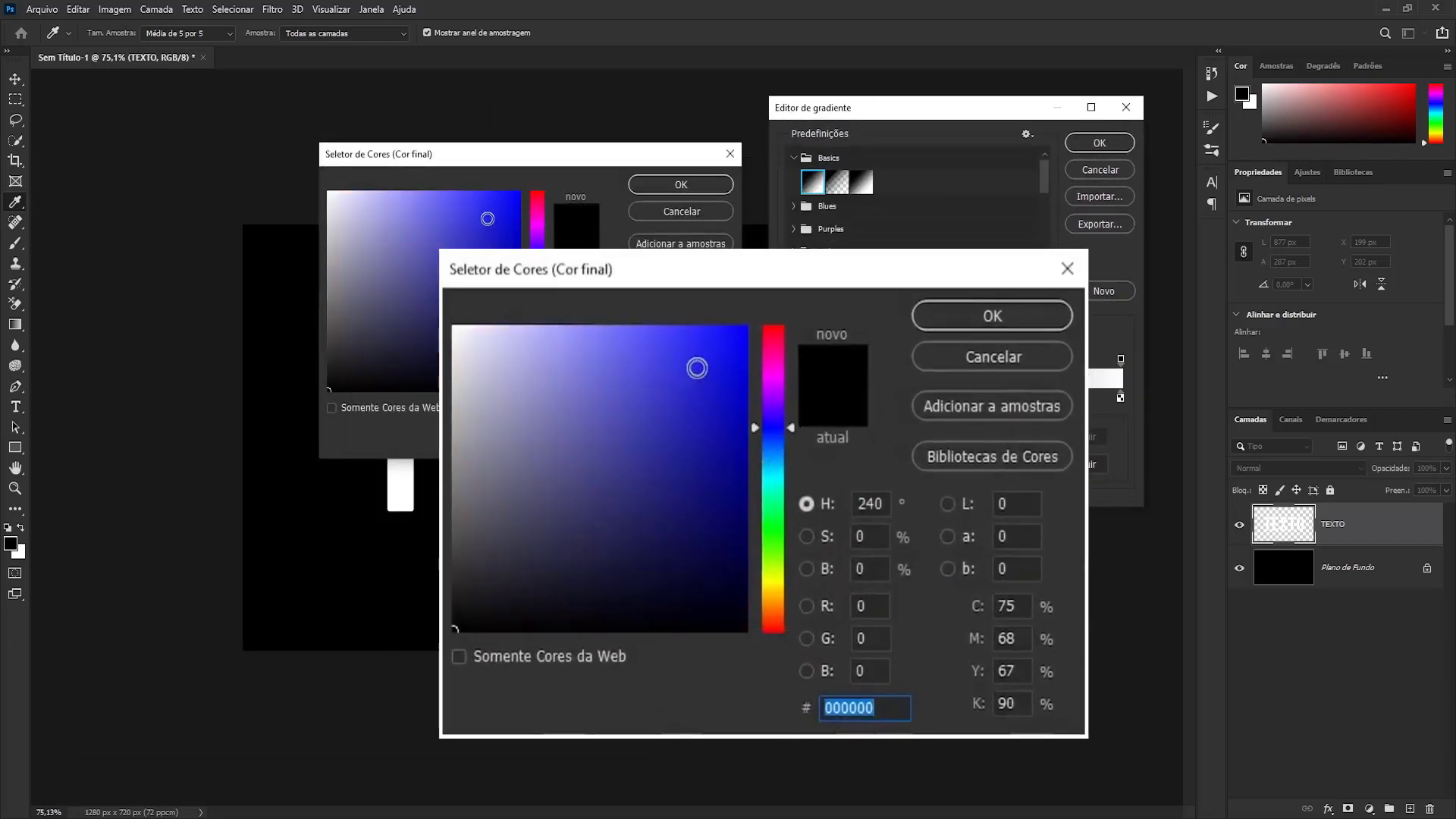
{"action": "left_click_drag", "start_coordinate": [696, 367], "coordinate": [749, 326]}
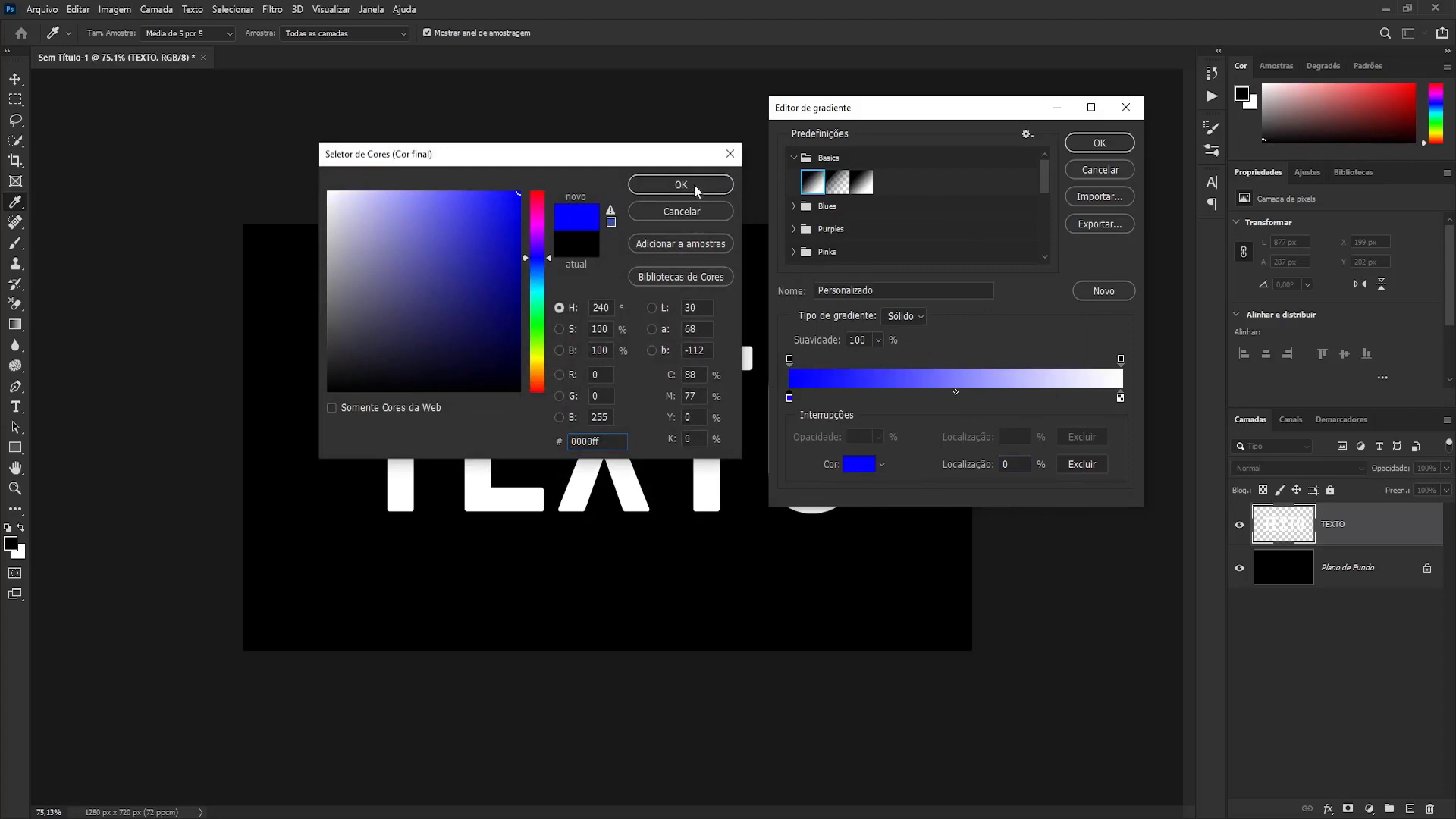
{"action": "left_click", "coordinate": [695, 185]}
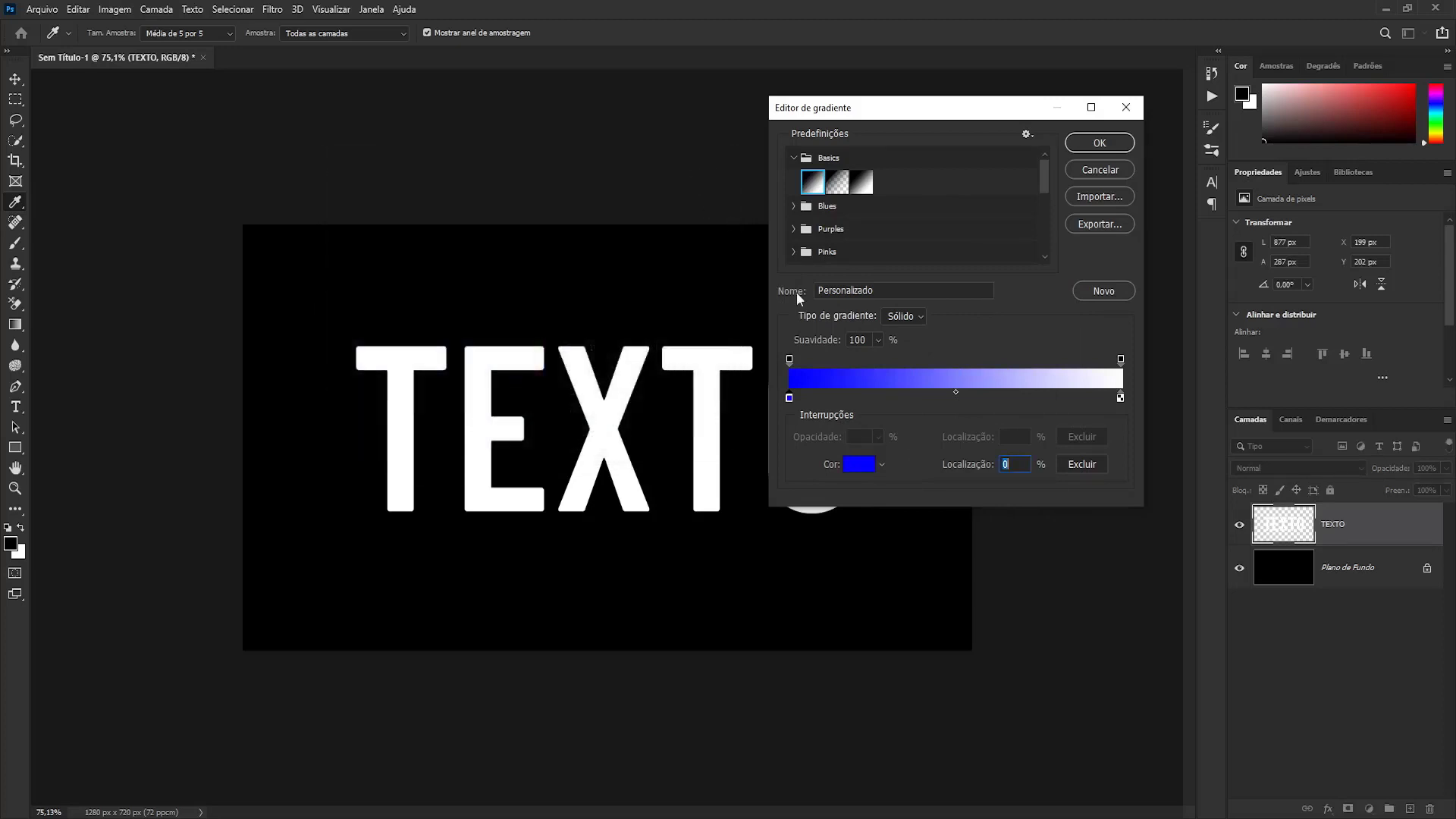
- Set the right stop to #326cf0 and accept the gradient
{"action": "left_click", "coordinate": [1122, 397]}
{"action": "left_click", "coordinate": [859, 464]}
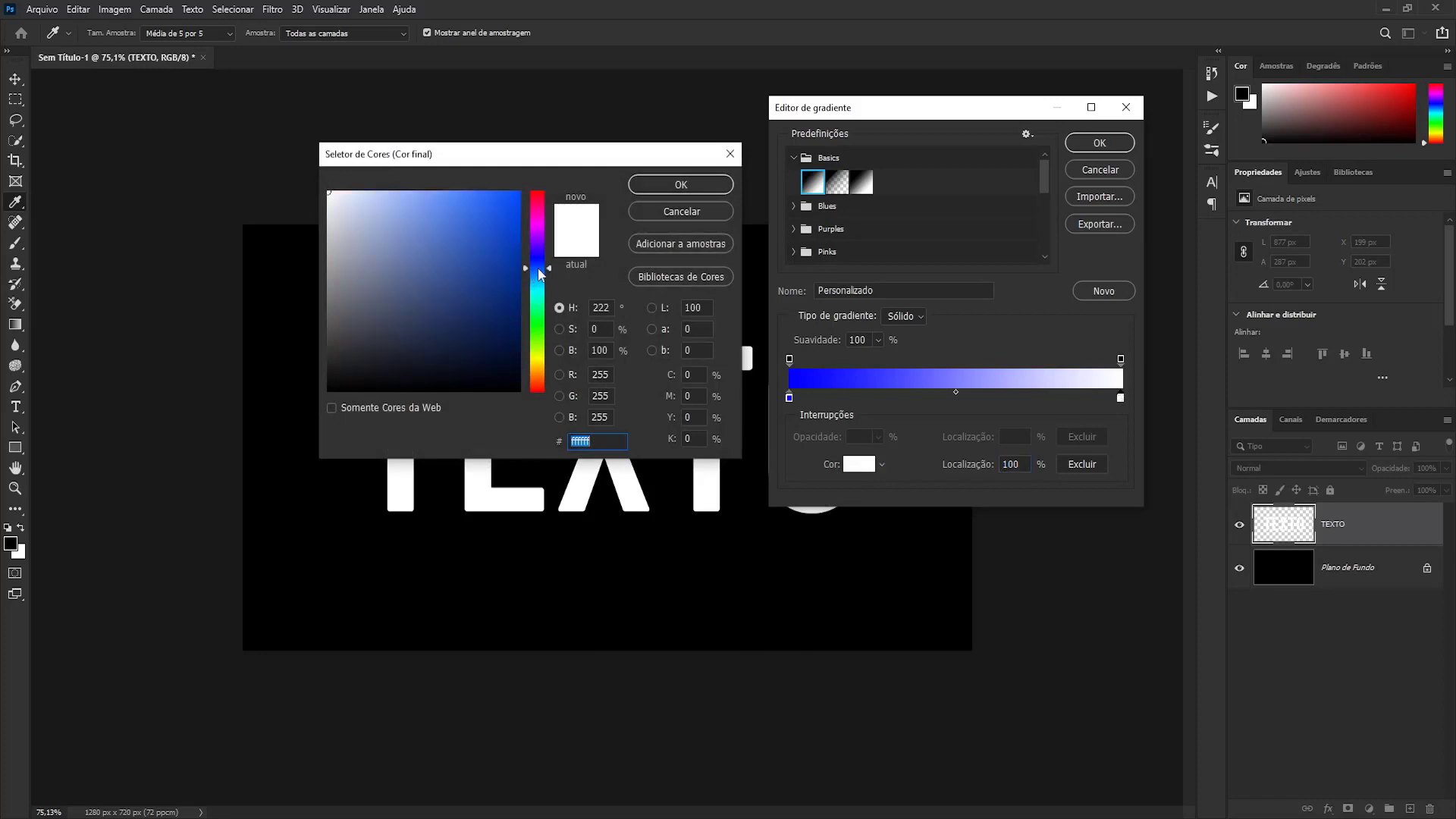
{"action": "left_click", "coordinate": [469, 207]}
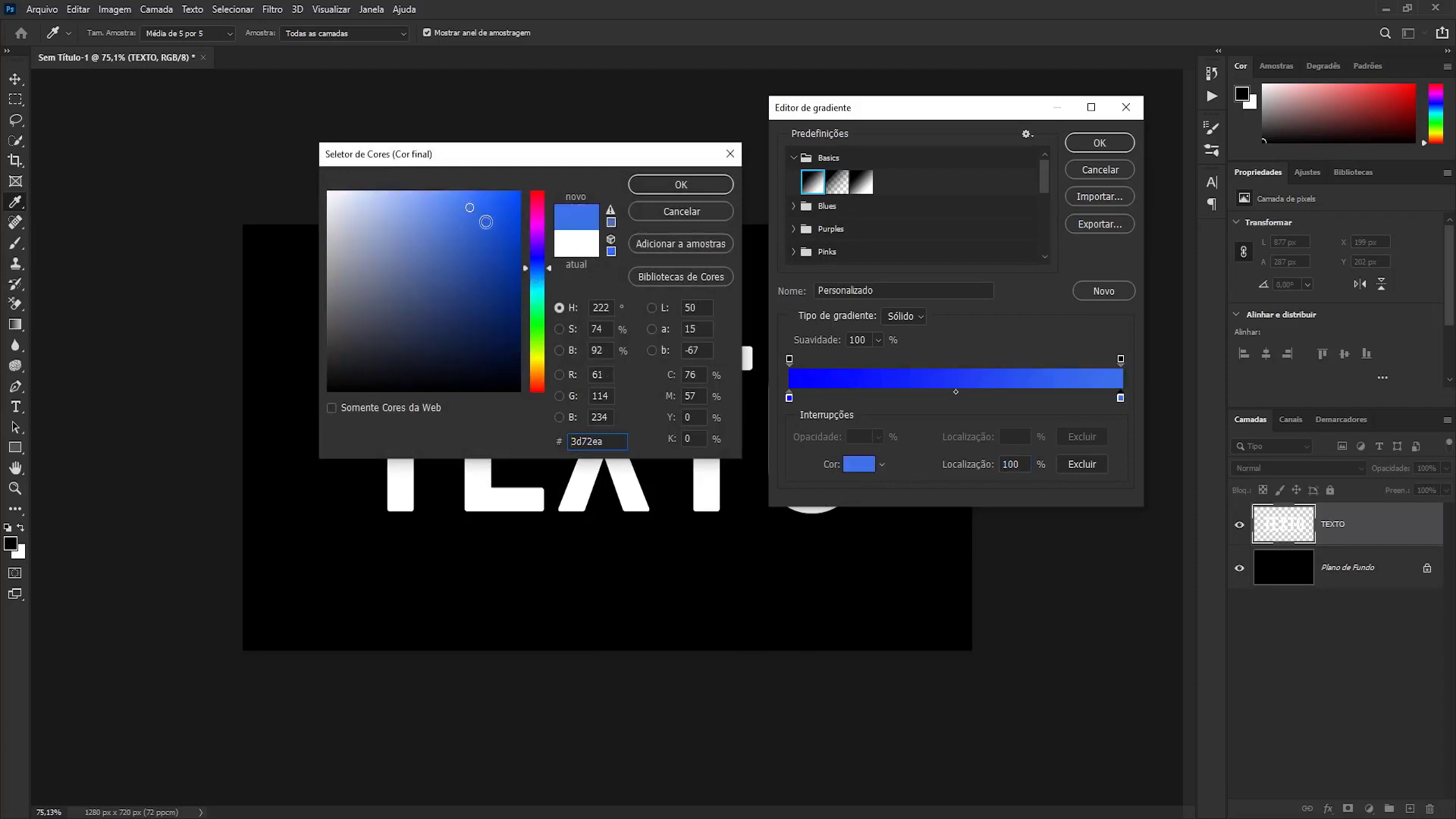
{"action": "left_click", "coordinate": [490, 233]}
{"action": "left_click", "coordinate": [480, 203]}
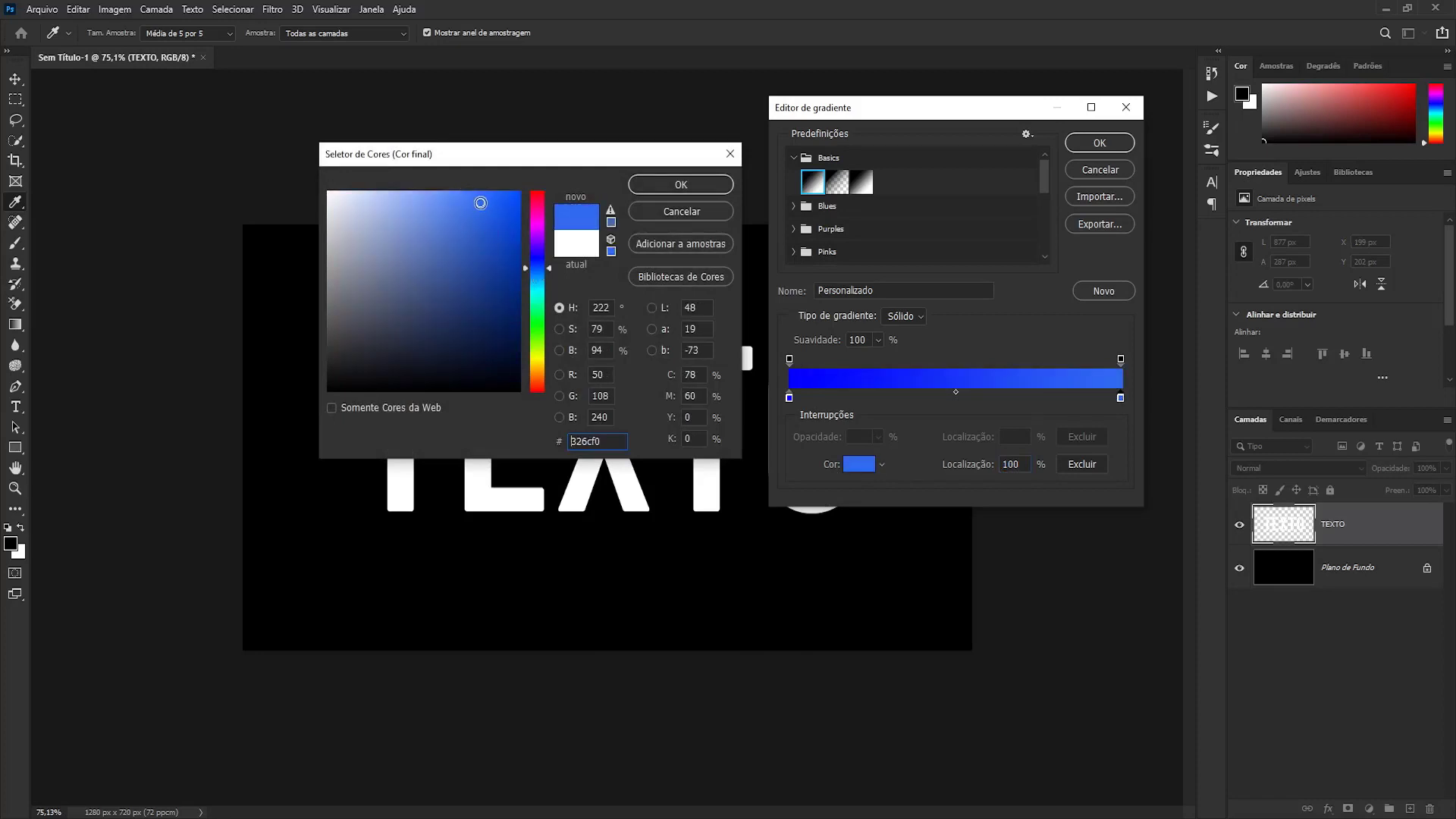
{"action": "left_click", "coordinate": [690, 188]}
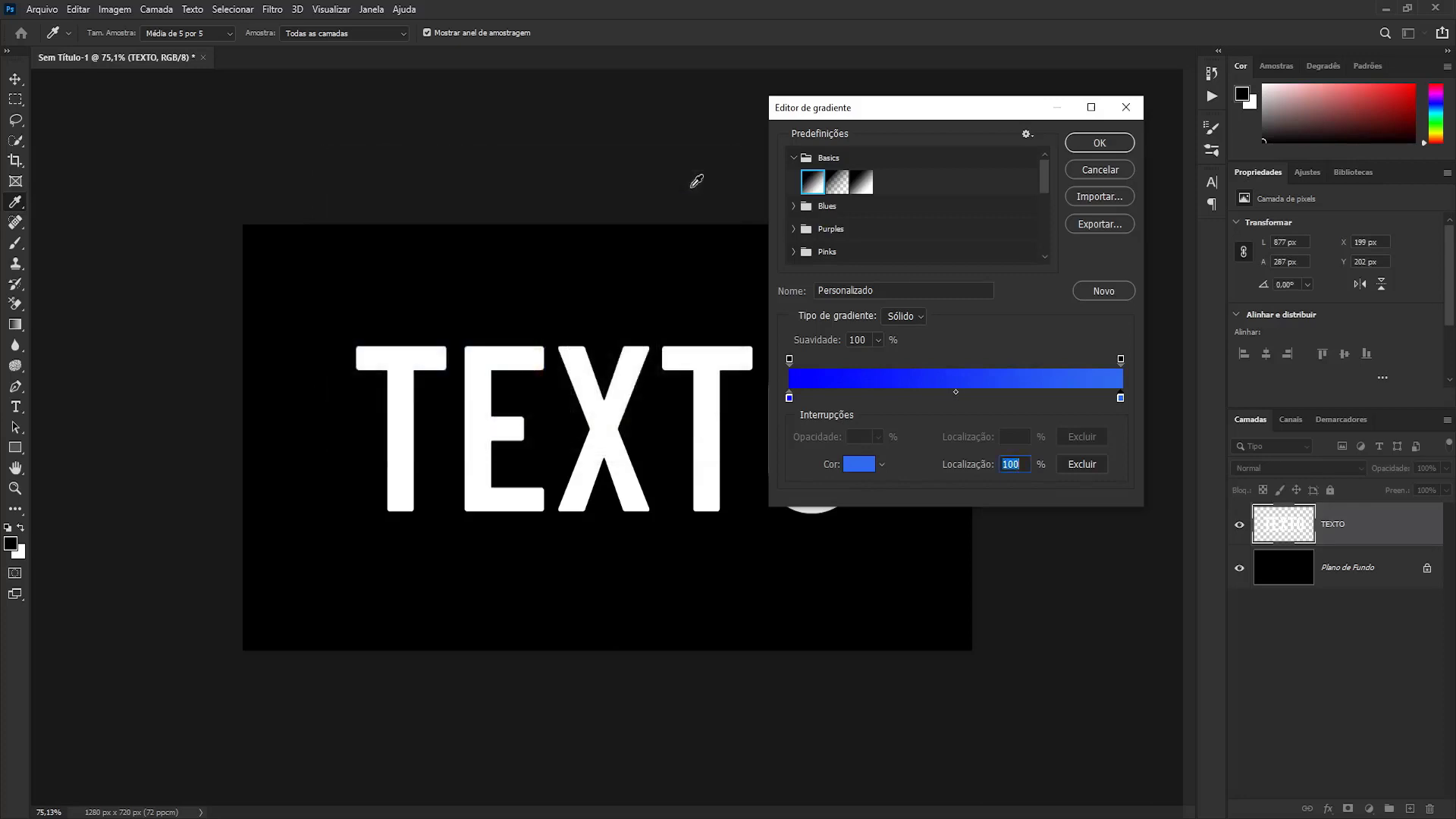
{"action": "left_click", "coordinate": [1092, 144]}
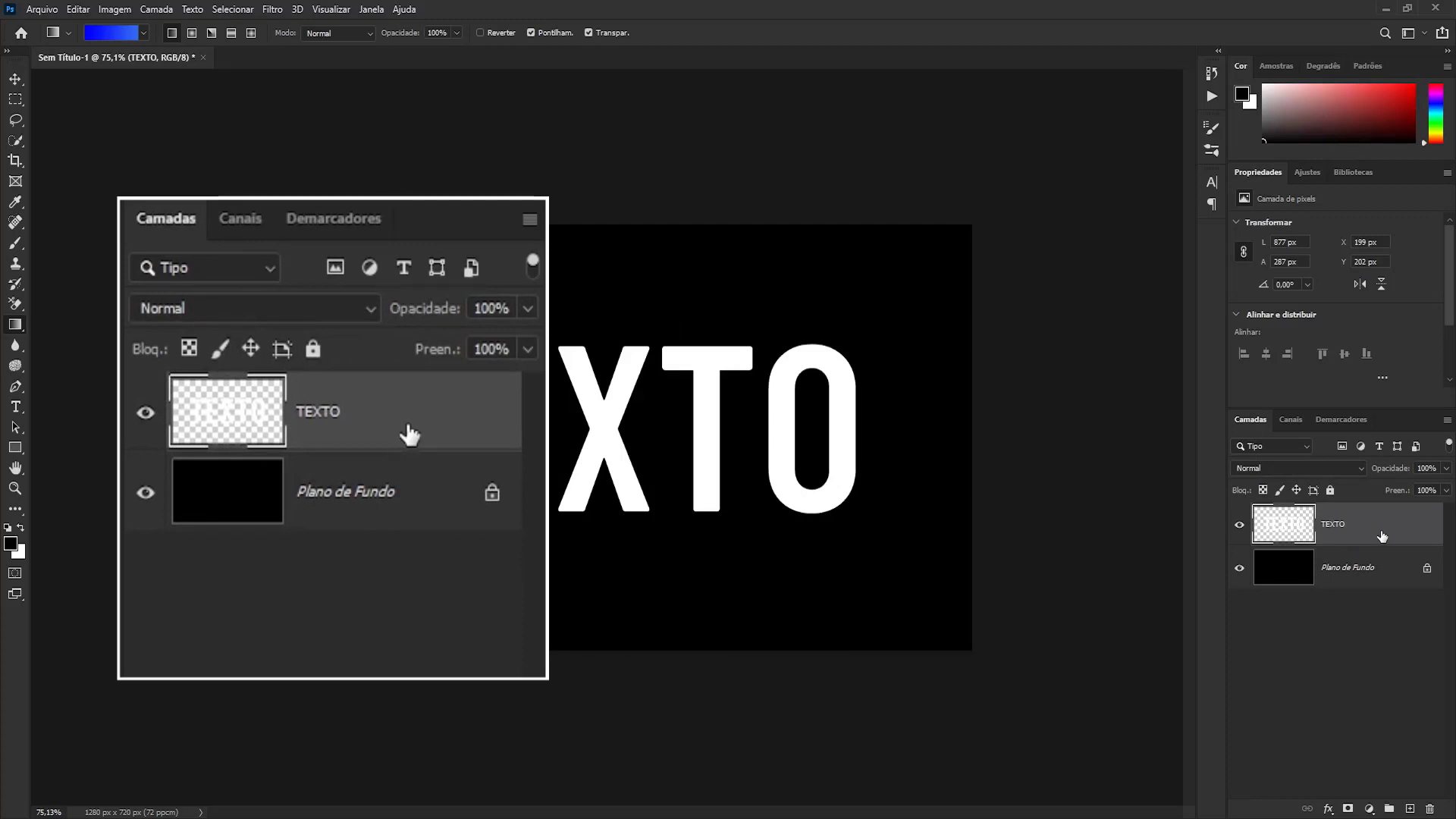
- Select the TEXTO letter shapes, drag the blue gradient left to right across them, then deselect
{"action": "key", "text": "ctrl"}
{"action": "key", "text": "ctrl"}
{"action": "left_click", "coordinate": [1284, 525], "text": "ctrl"}
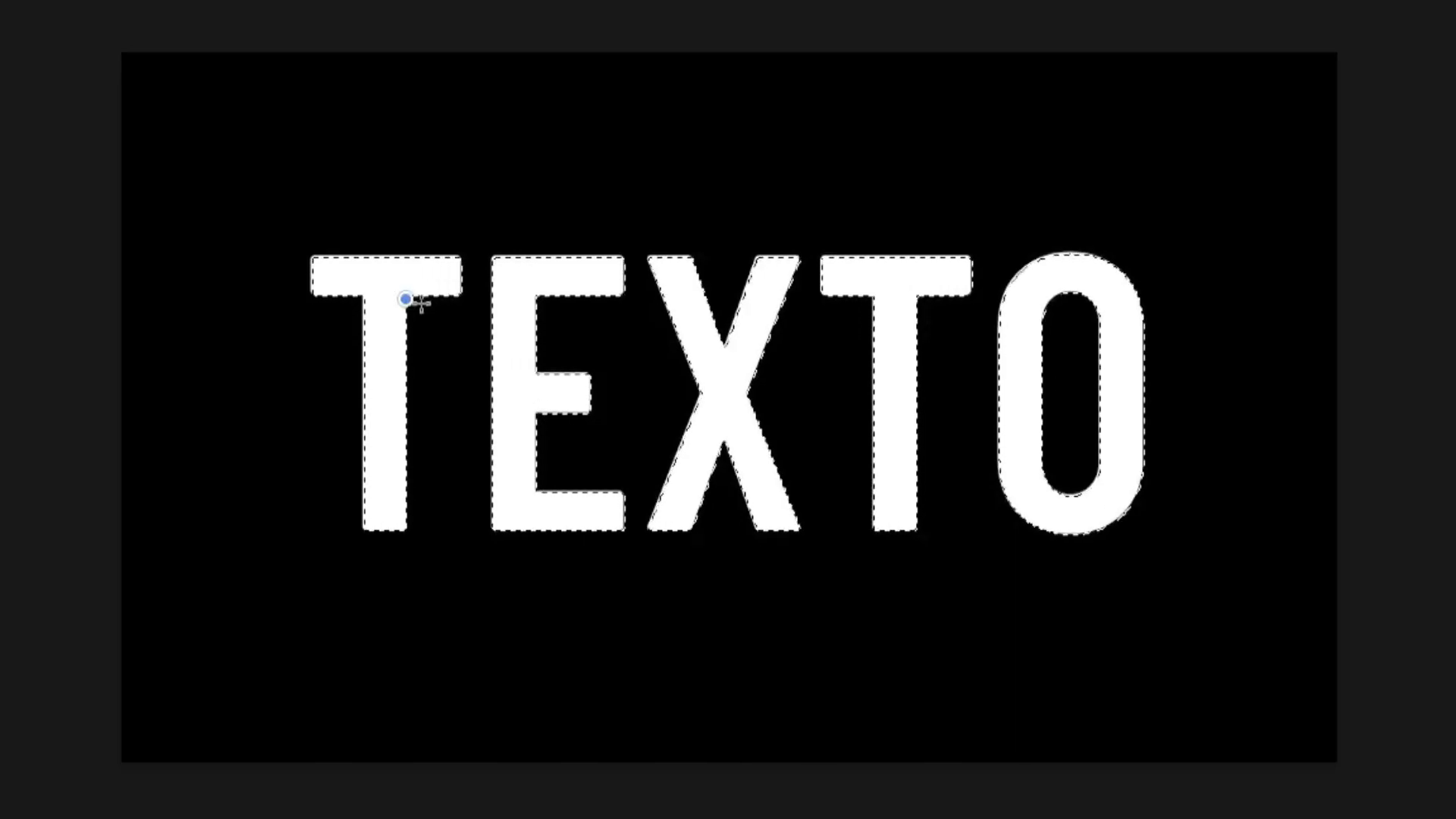
{"action": "mouse_move", "coordinate": [405, 300]}
{"action": "left_mouse_down"}
{"action": "mouse_move", "coordinate": [903, 444]}
{"action": "mouse_move", "coordinate": [1187, 495]}
{"action": "left_mouse_up"}
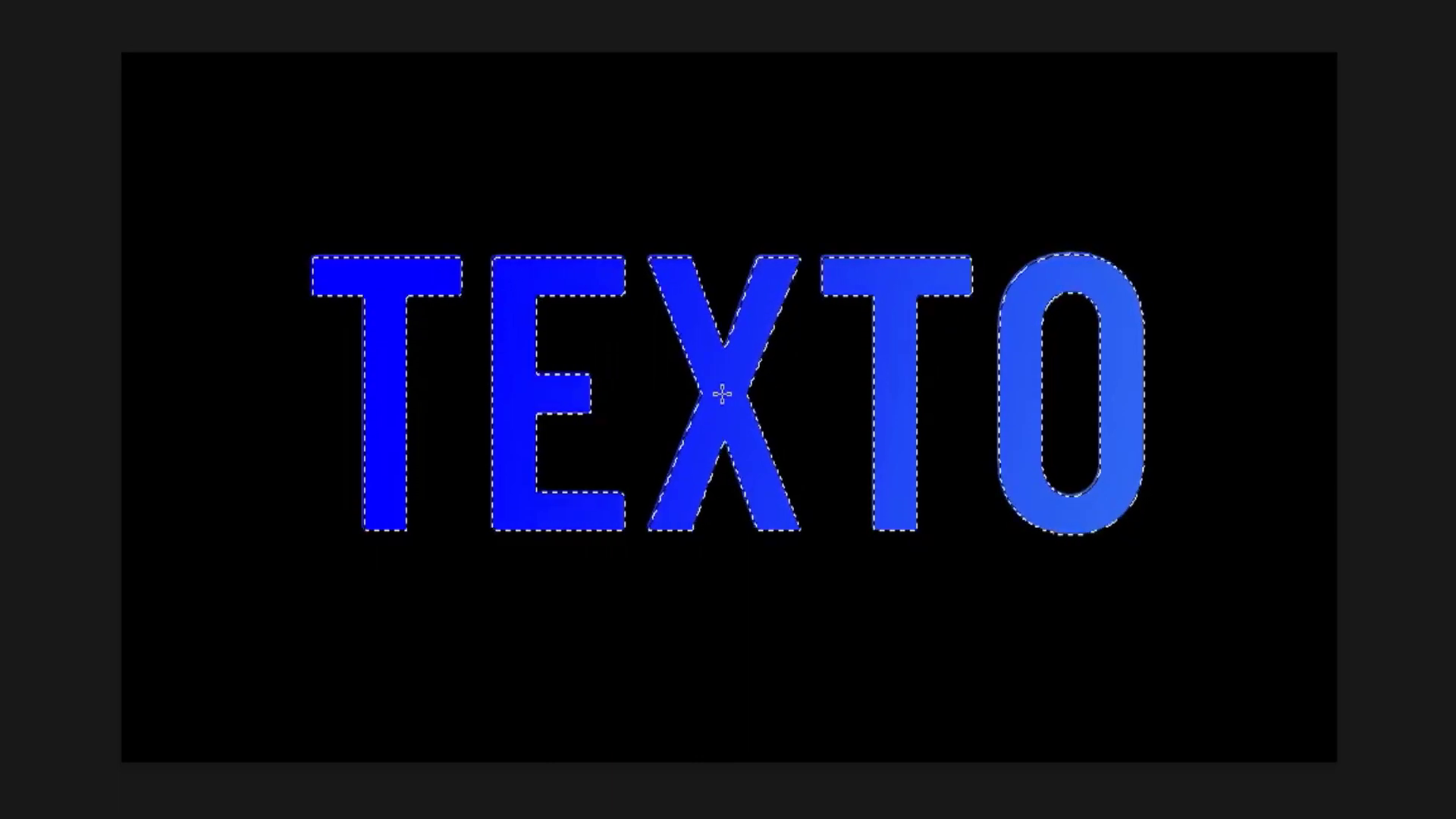
{"action": "key", "text": "ctrl+d"}
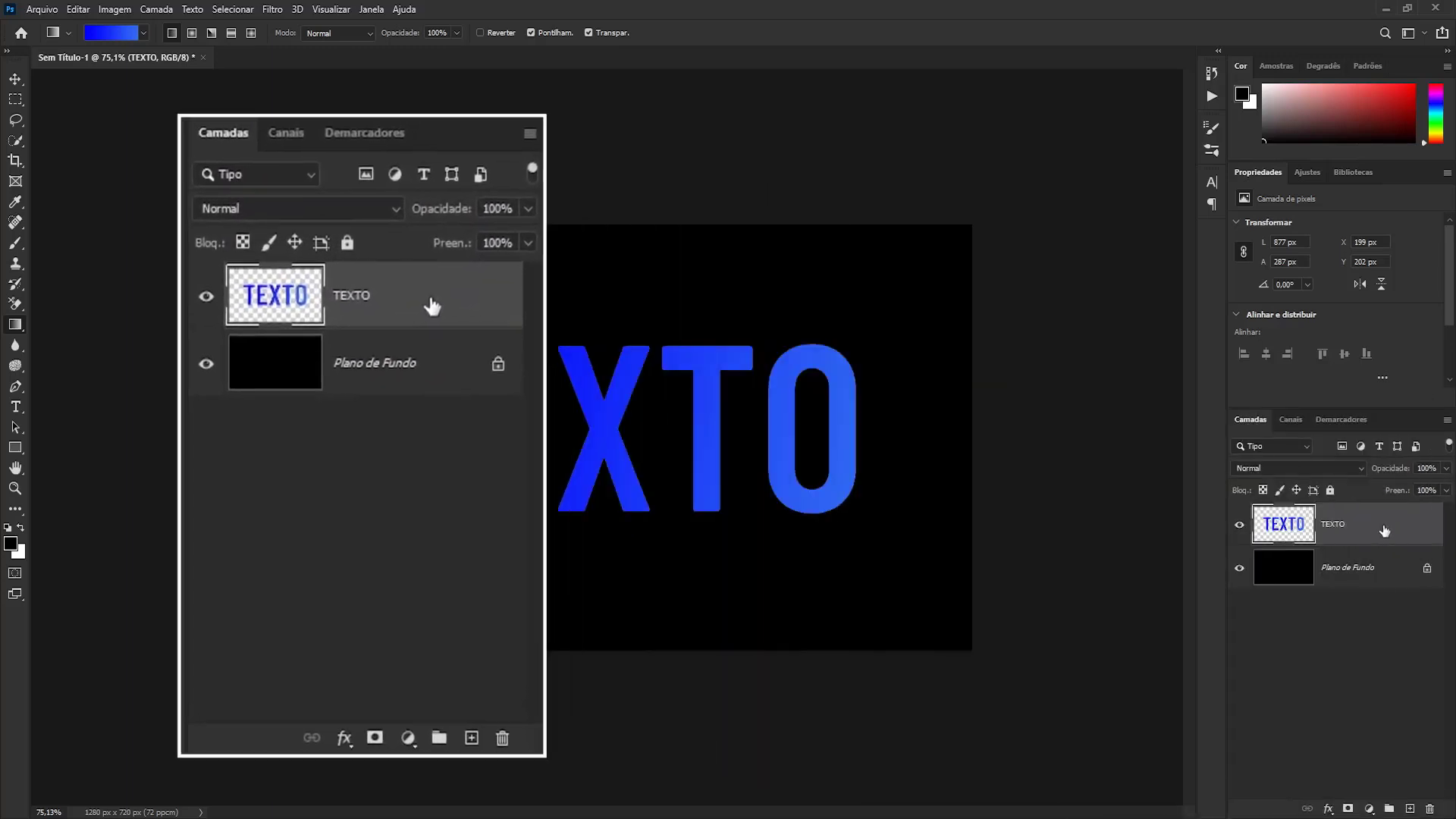
- Duplicate the TEXTO layer and add a new empty layer named Nuvens on top
{"action": "key", "text": "ctrl+j"}
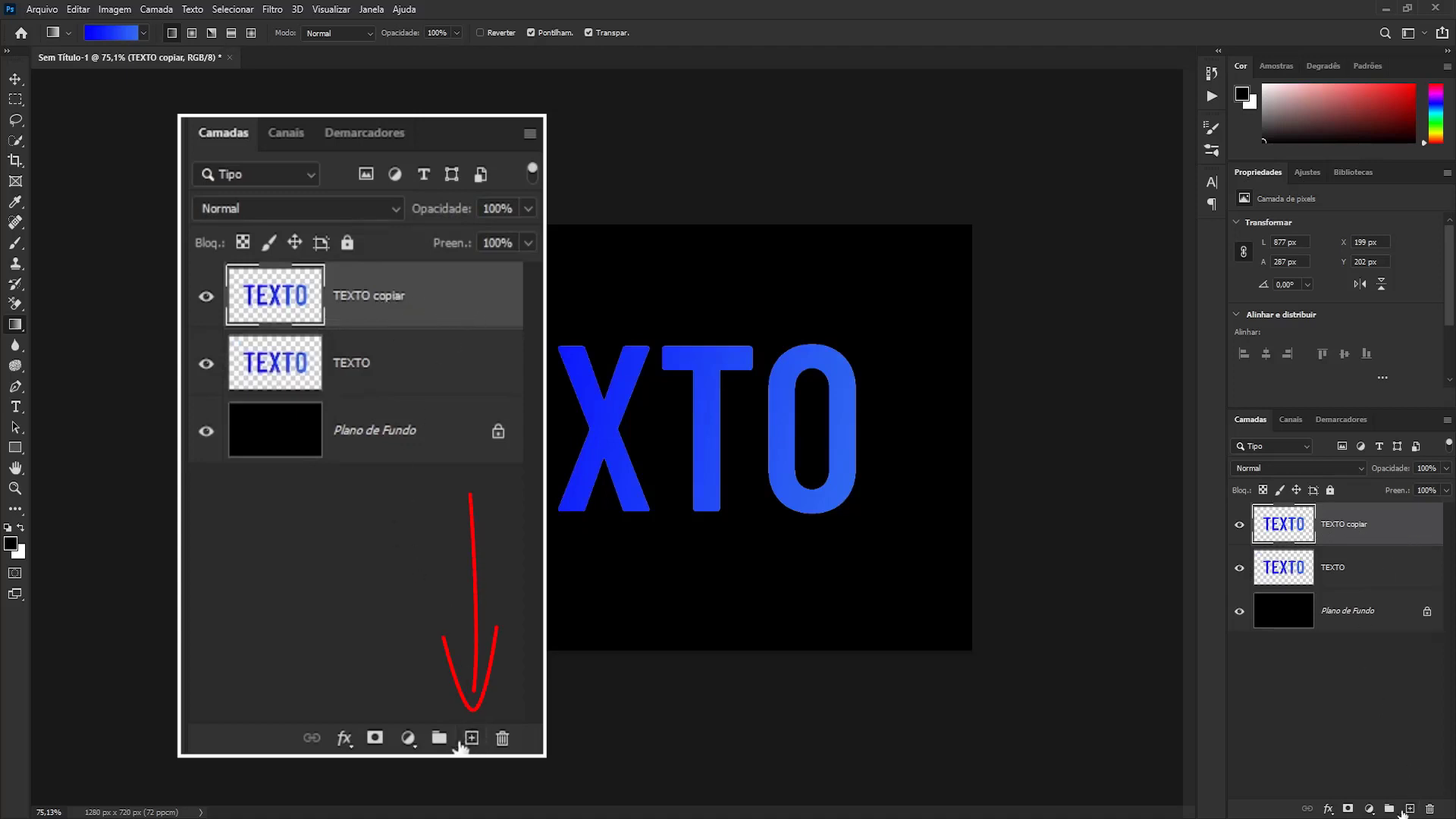
{"action": "left_click", "coordinate": [1409, 809]}
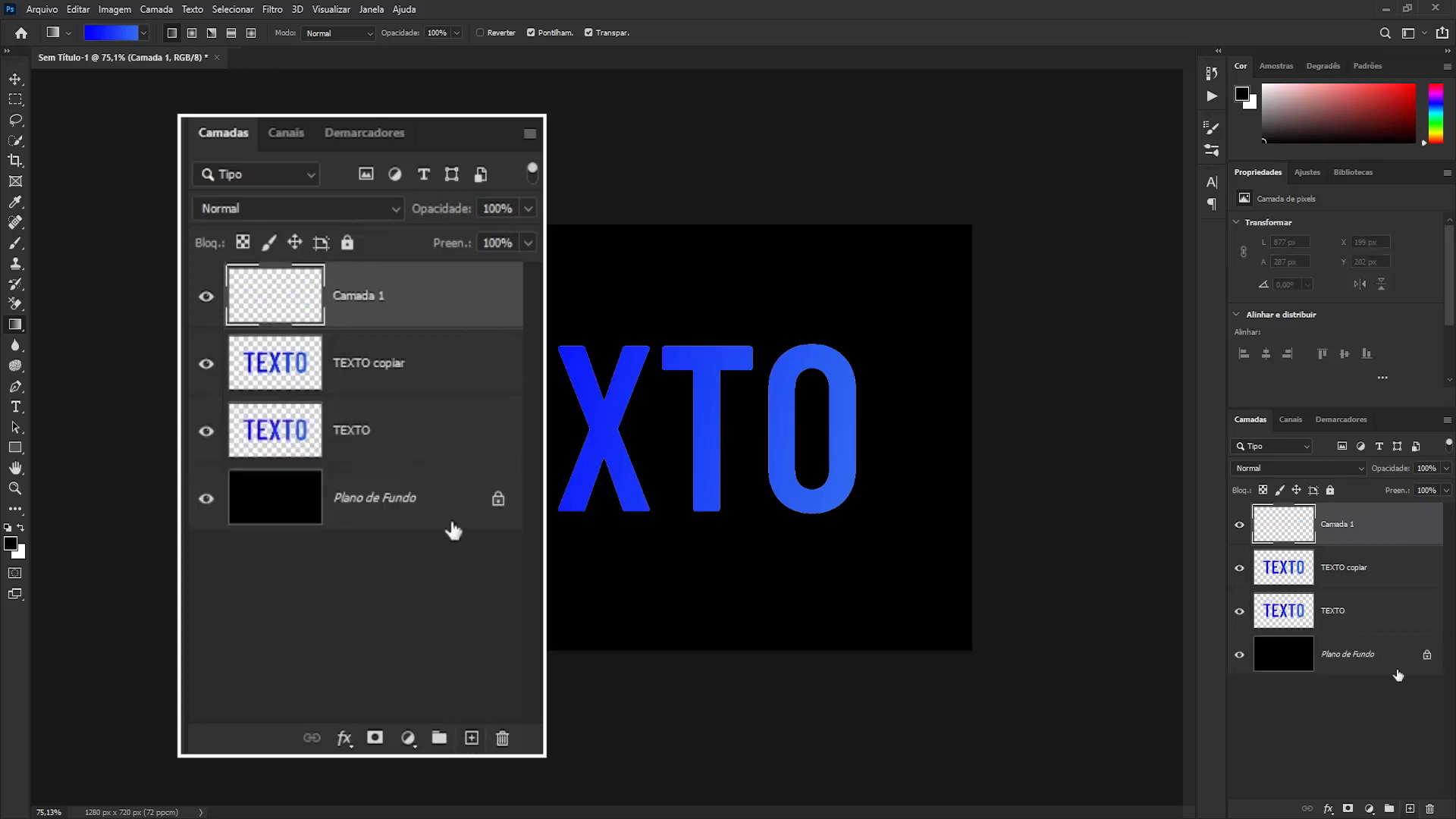
{"action": "double_click", "coordinate": [1335, 525]}
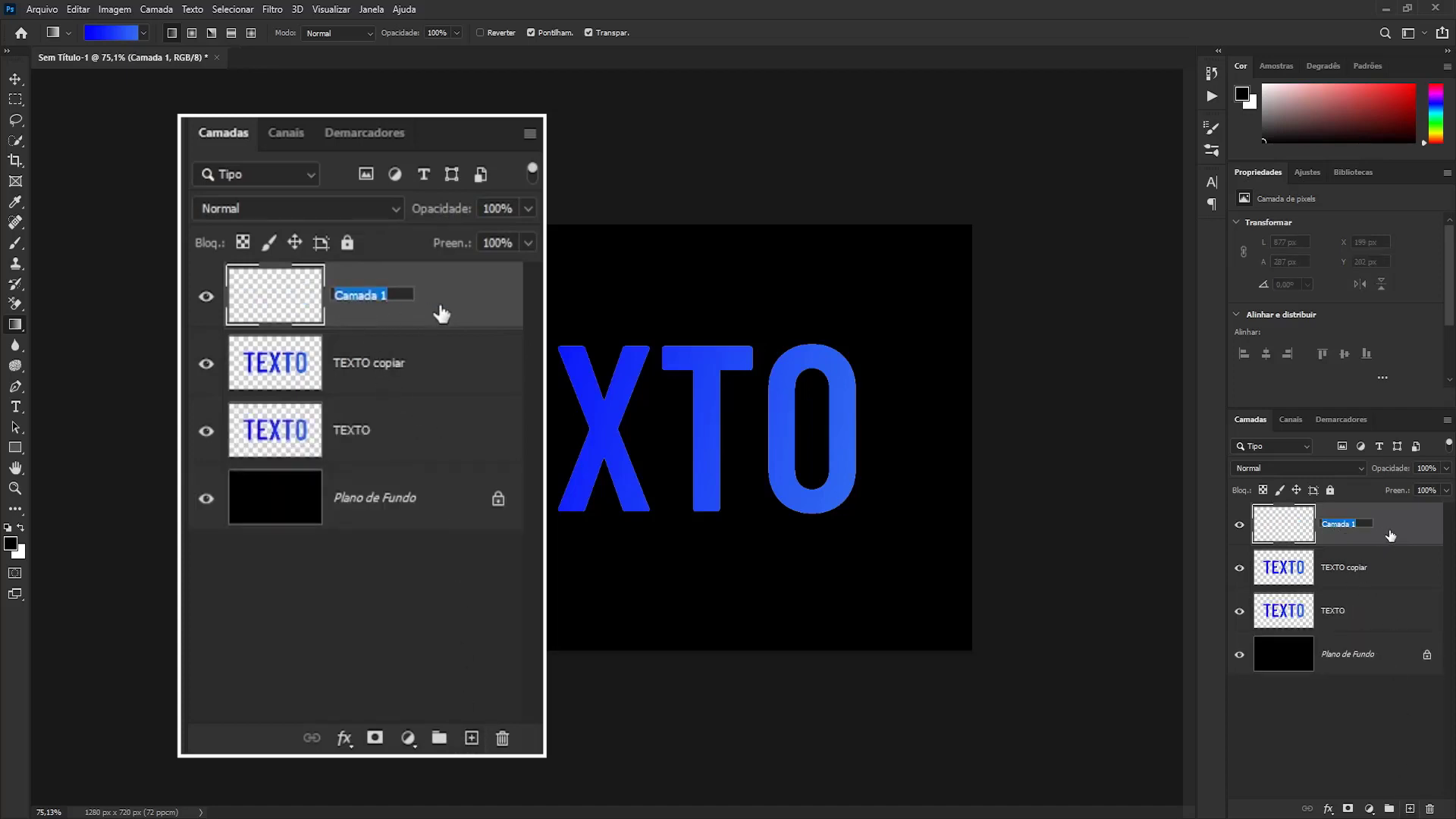
{"action": "type", "text": "Nuvens"}
{"action": "key", "text": "Return"}
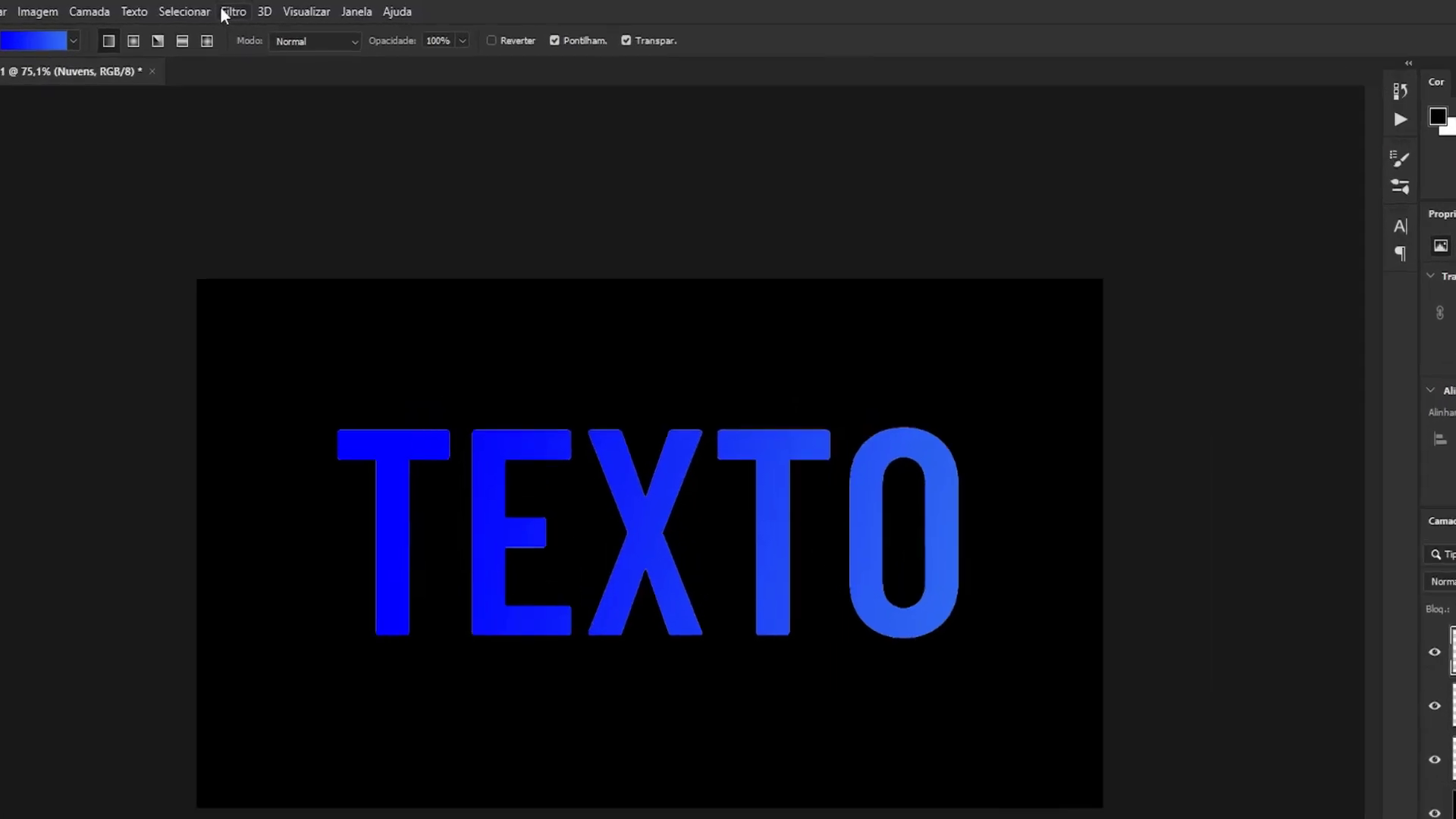
- Render Filtro > Nuvens on the Nuvens layer and set its blend mode to Subexposição de Cores
{"action": "left_click", "coordinate": [272, 9]}
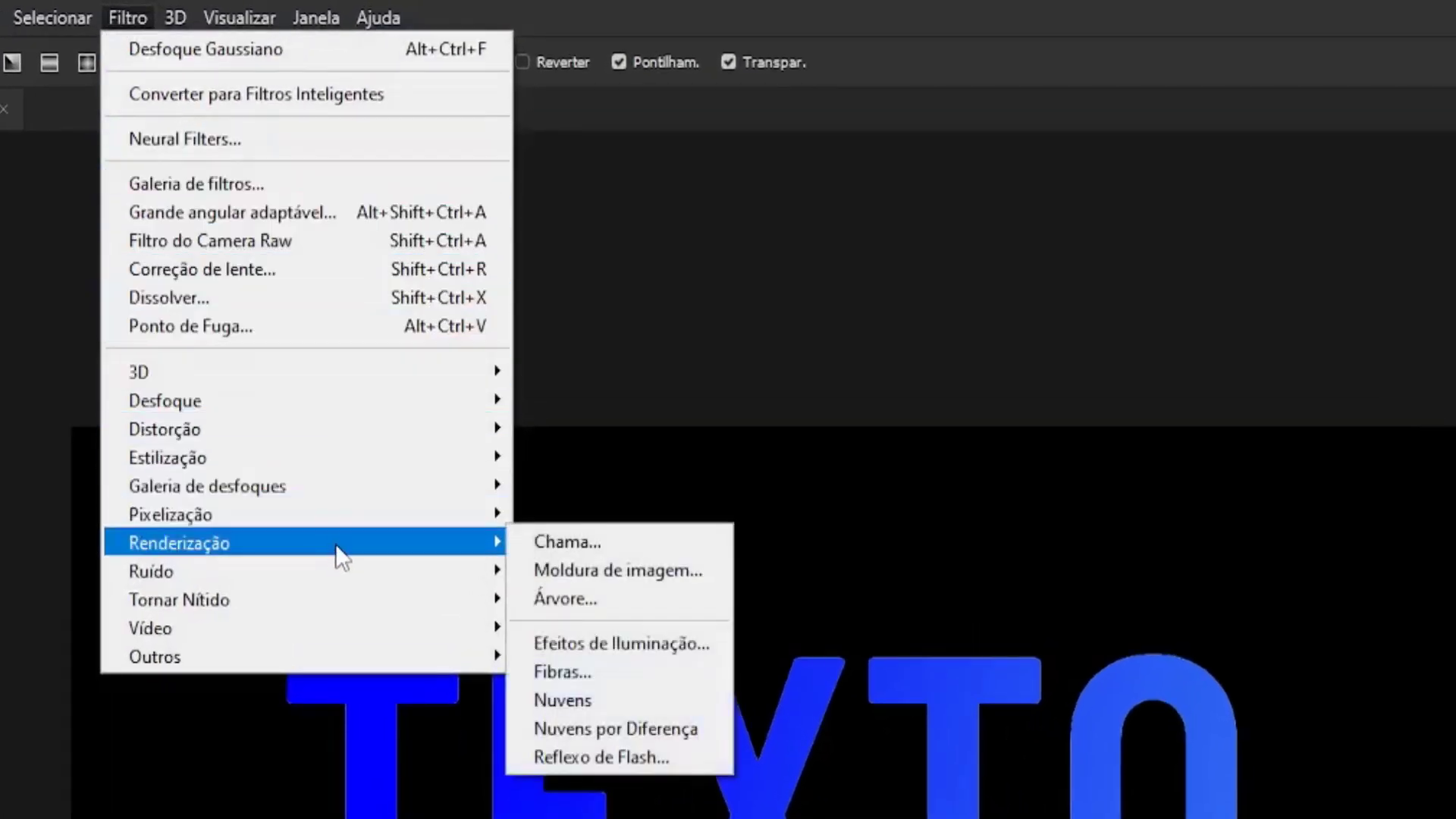
{"action": "mouse_move", "coordinate": [248, 398]}
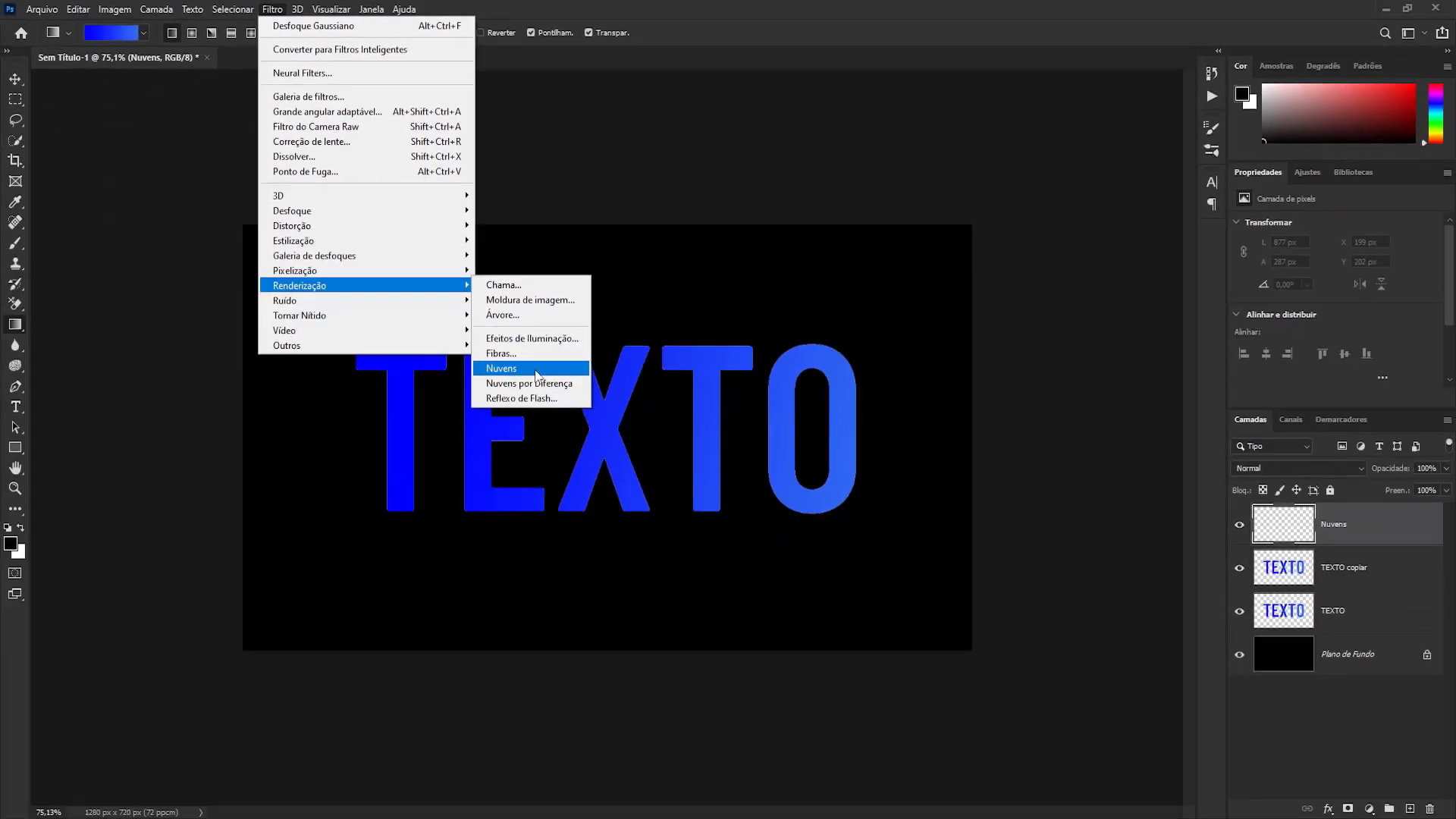
{"action": "left_click", "coordinate": [536, 372]}
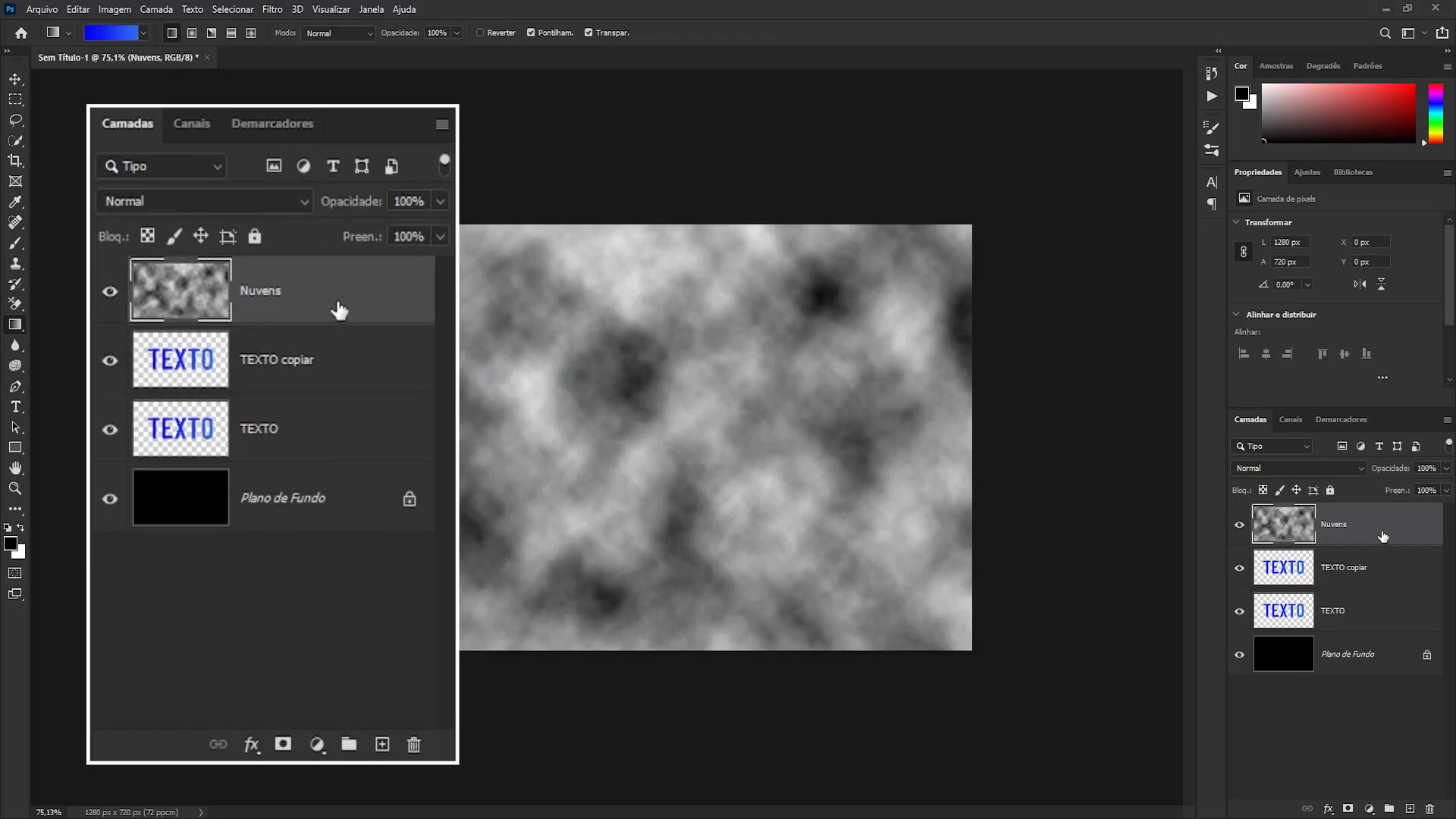
{"action": "left_click", "coordinate": [1317, 467]}
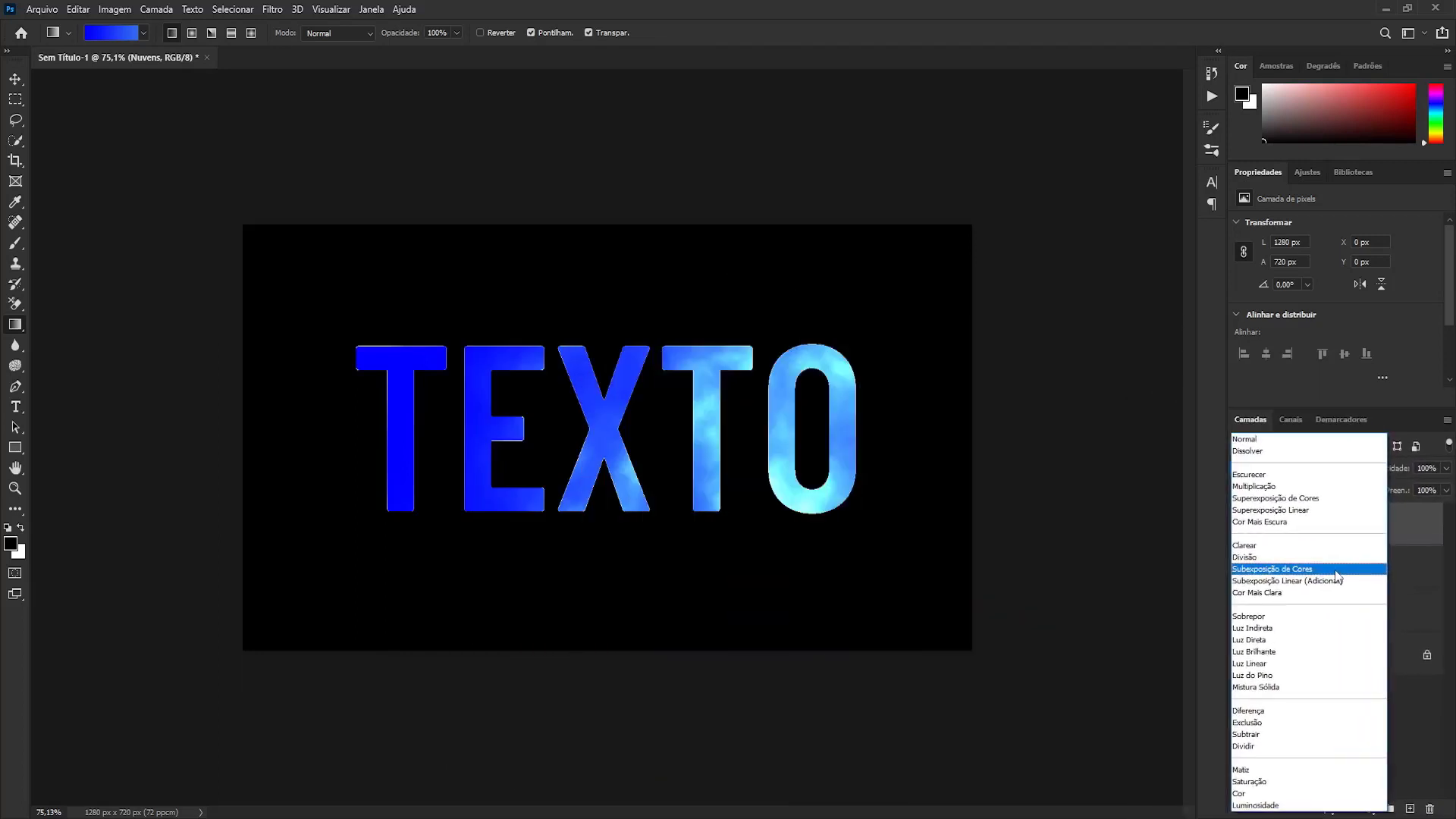
{"action": "left_click", "coordinate": [1333, 574]}
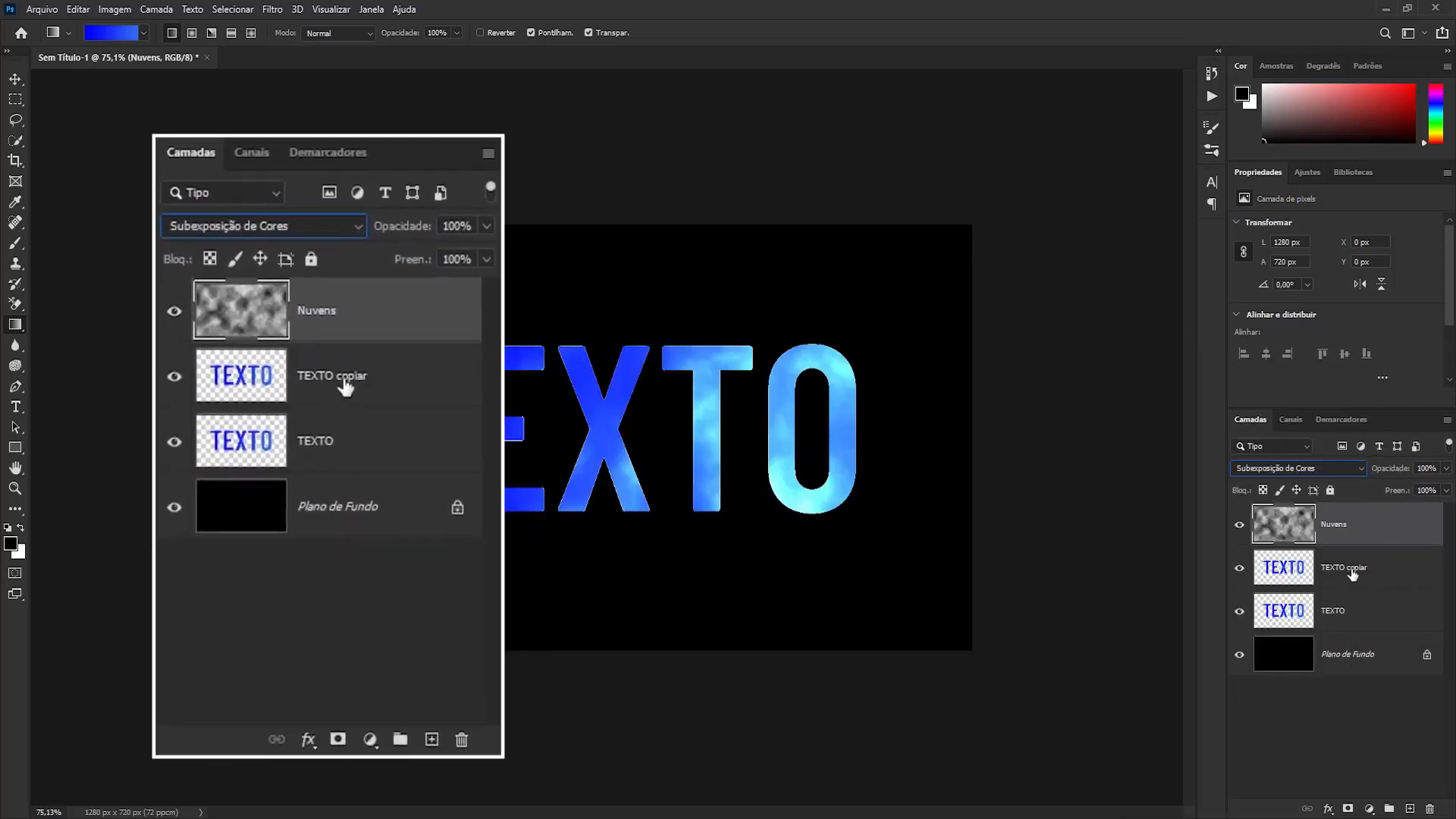
- Apply a 118.7 px Desfoque Gaussiano to the TEXTO copiar layer
{"action": "left_click", "coordinate": [1391, 578]}
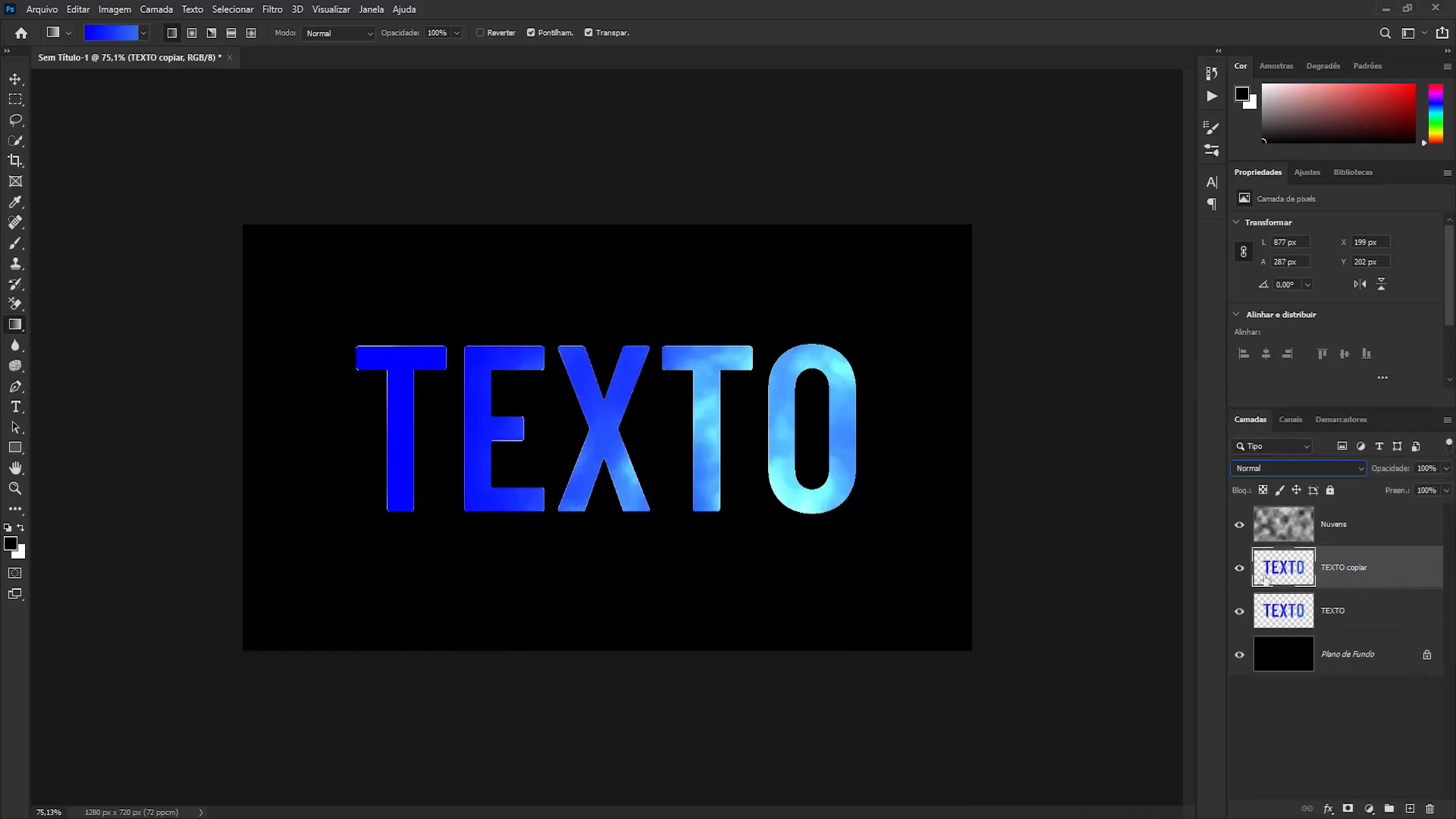
{"action": "left_click", "coordinate": [272, 10]}
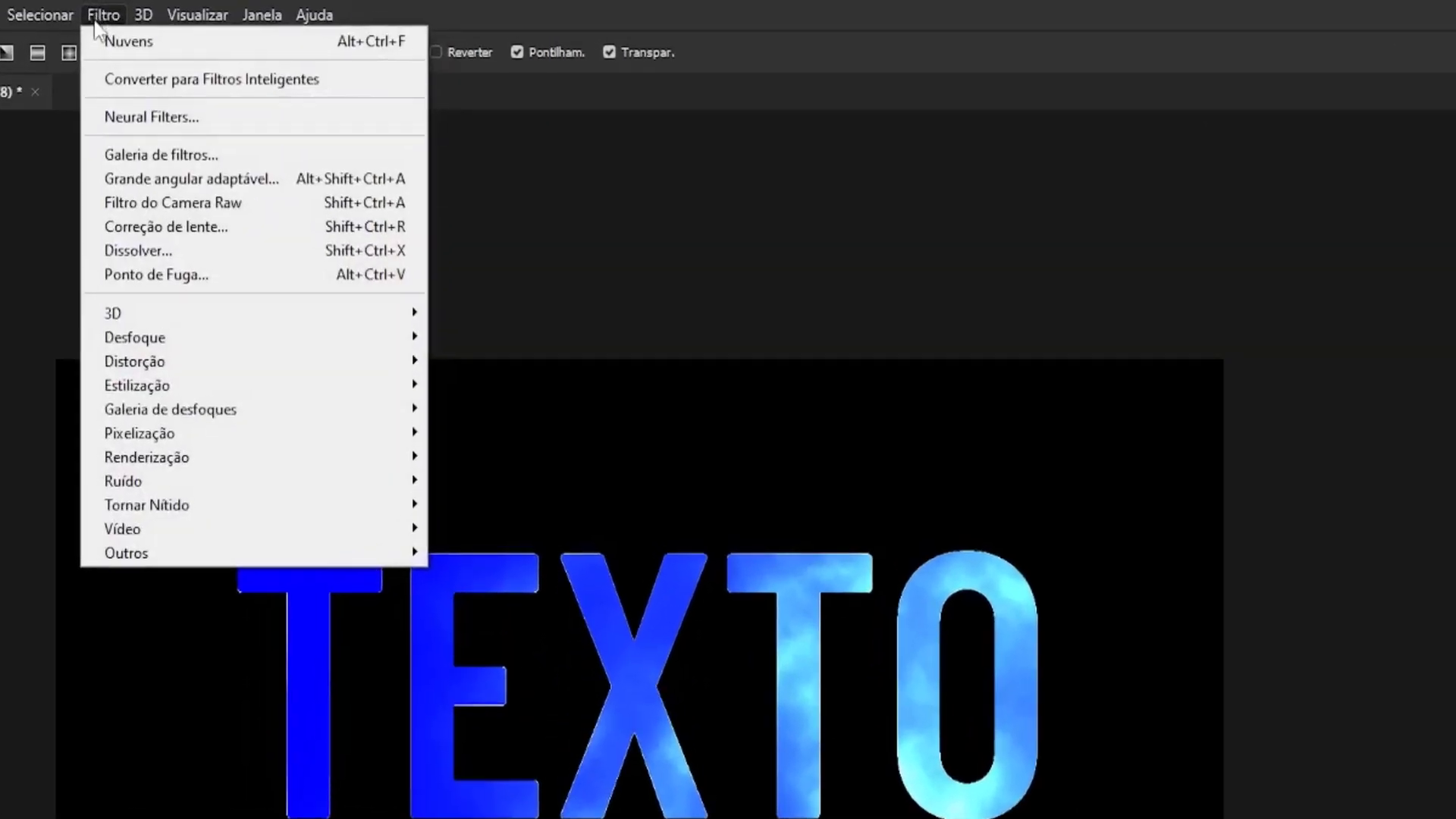
{"action": "mouse_move", "coordinate": [182, 452]}
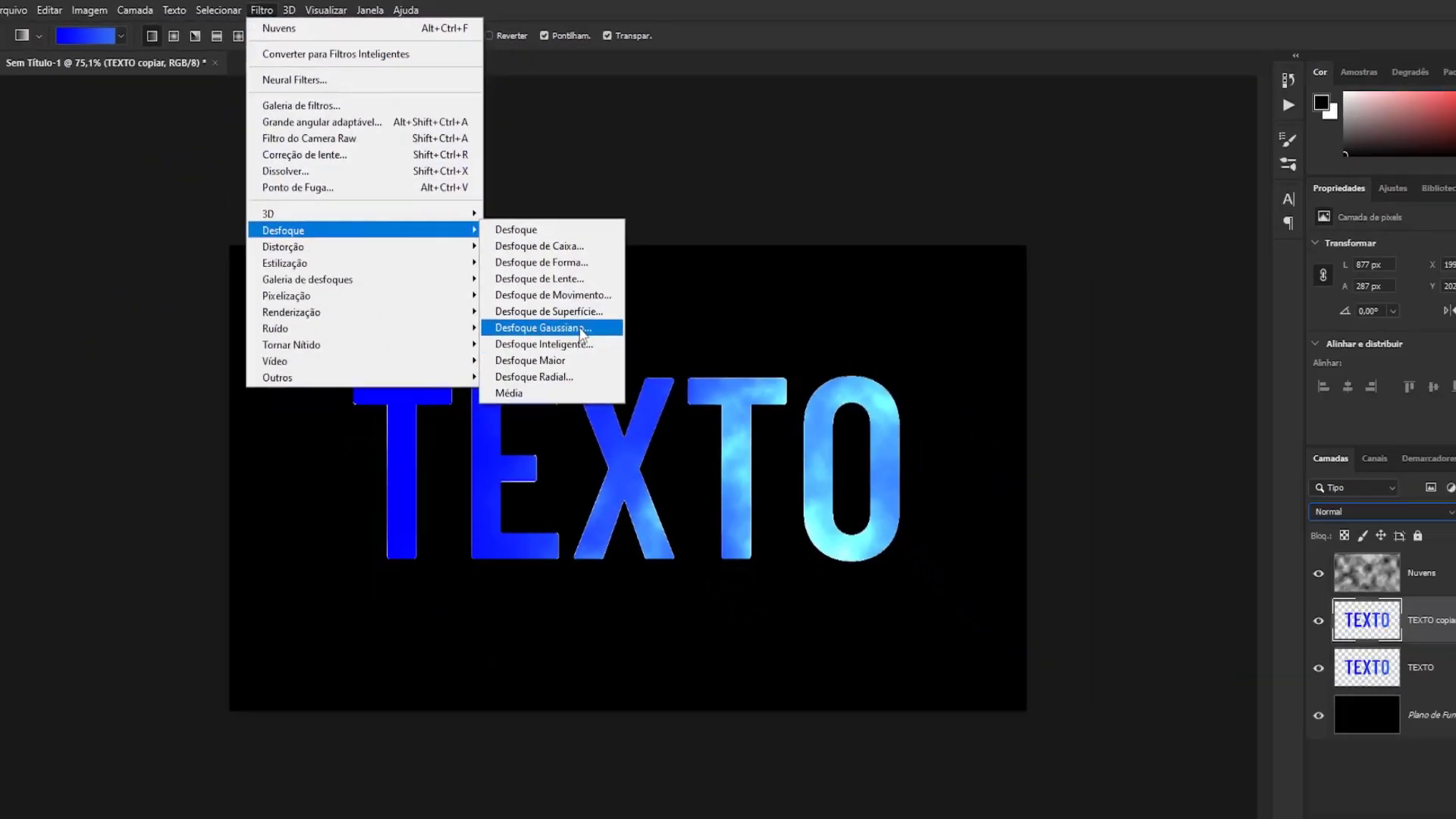
{"action": "left_click", "coordinate": [607, 329]}
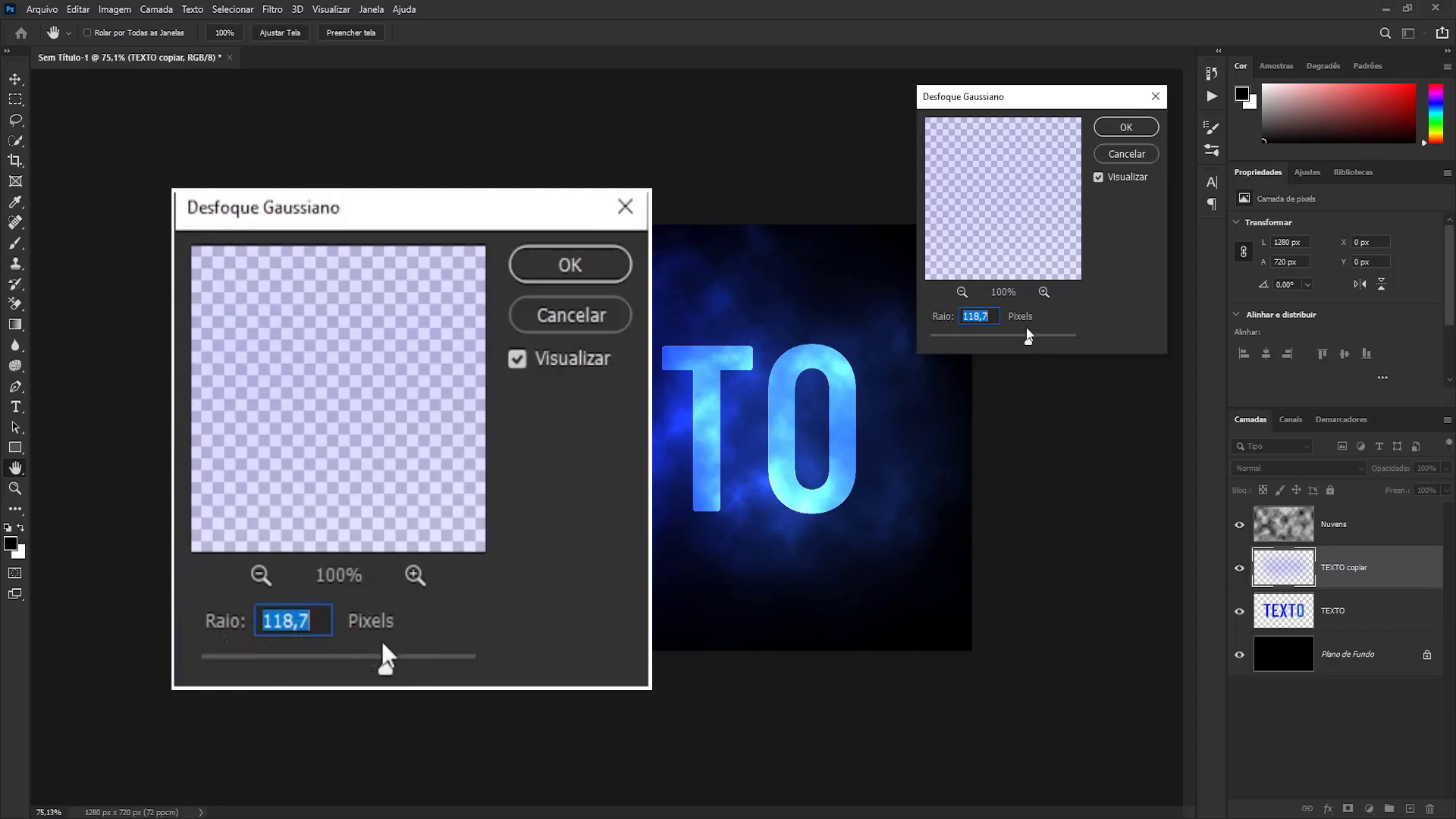
{"action": "mouse_move", "coordinate": [1027, 343]}
{"action": "left_mouse_down"}
{"action": "mouse_move", "coordinate": [1009, 344]}
{"action": "mouse_move", "coordinate": [1029, 345]}
{"action": "left_mouse_up"}
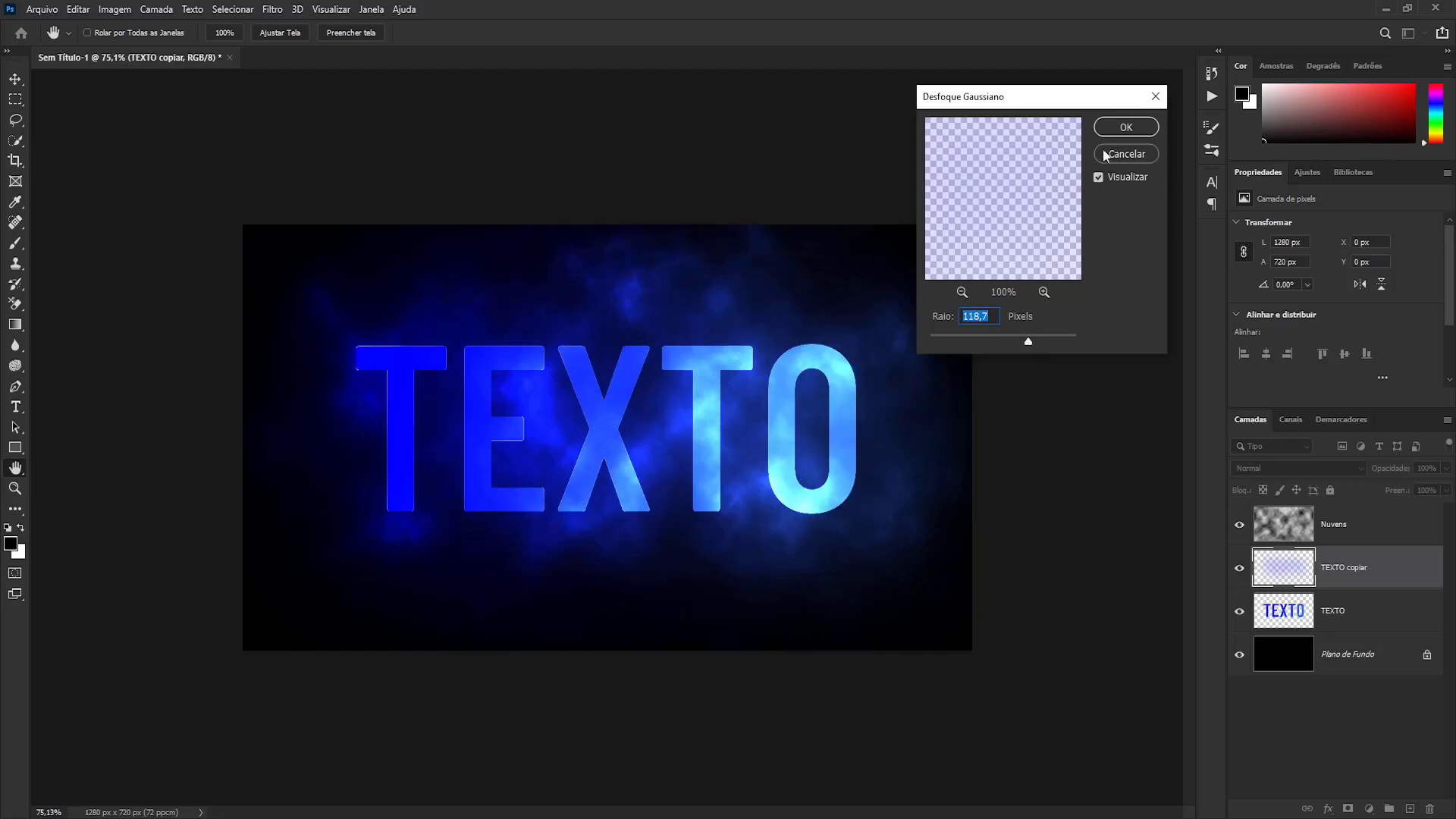
{"action": "left_click", "coordinate": [1127, 128]}
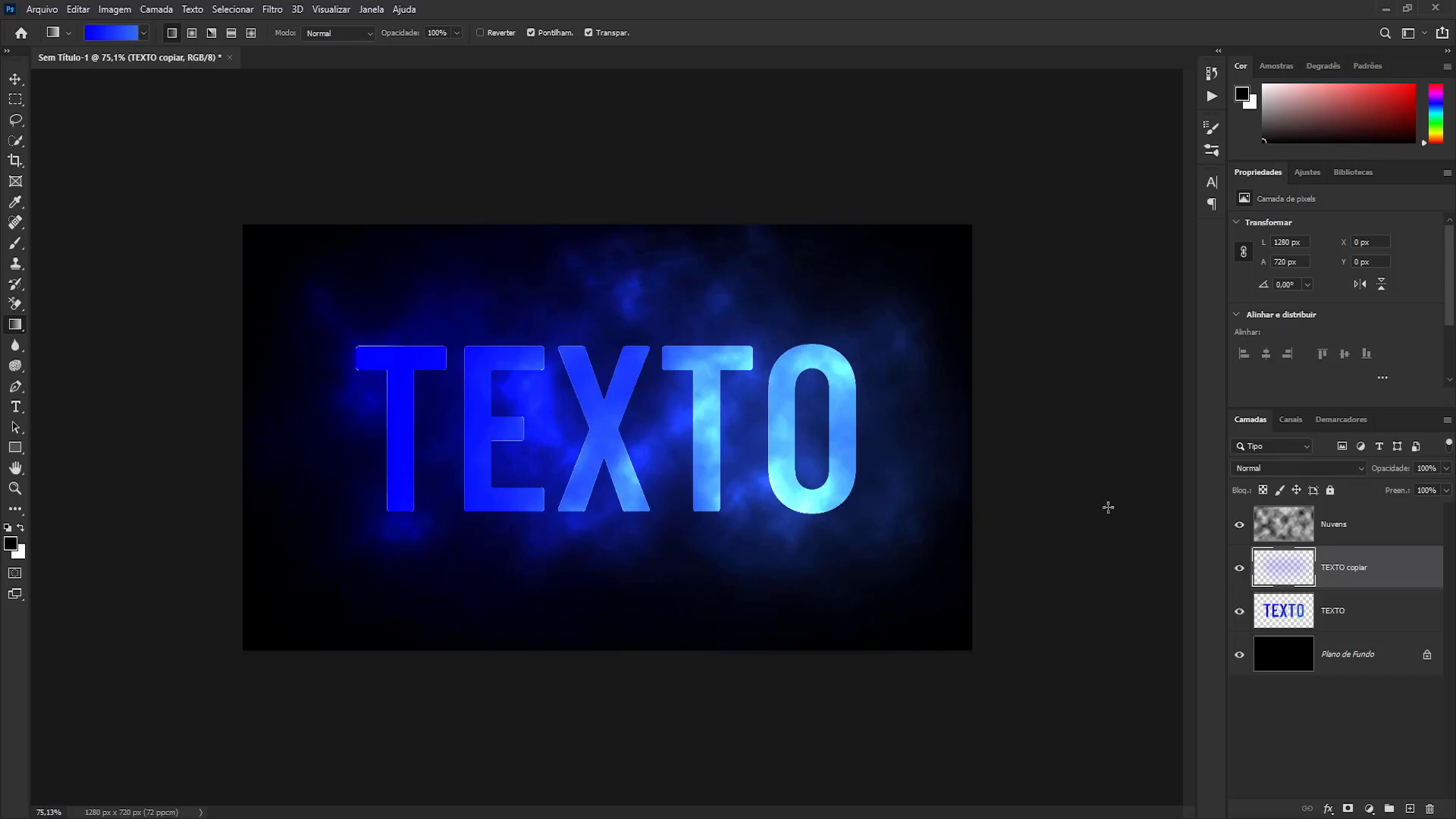
- Select the Nuvens layer, make white the foreground colour, and choose the regular Brush tool
{"action": "left_click", "coordinate": [1365, 531]}
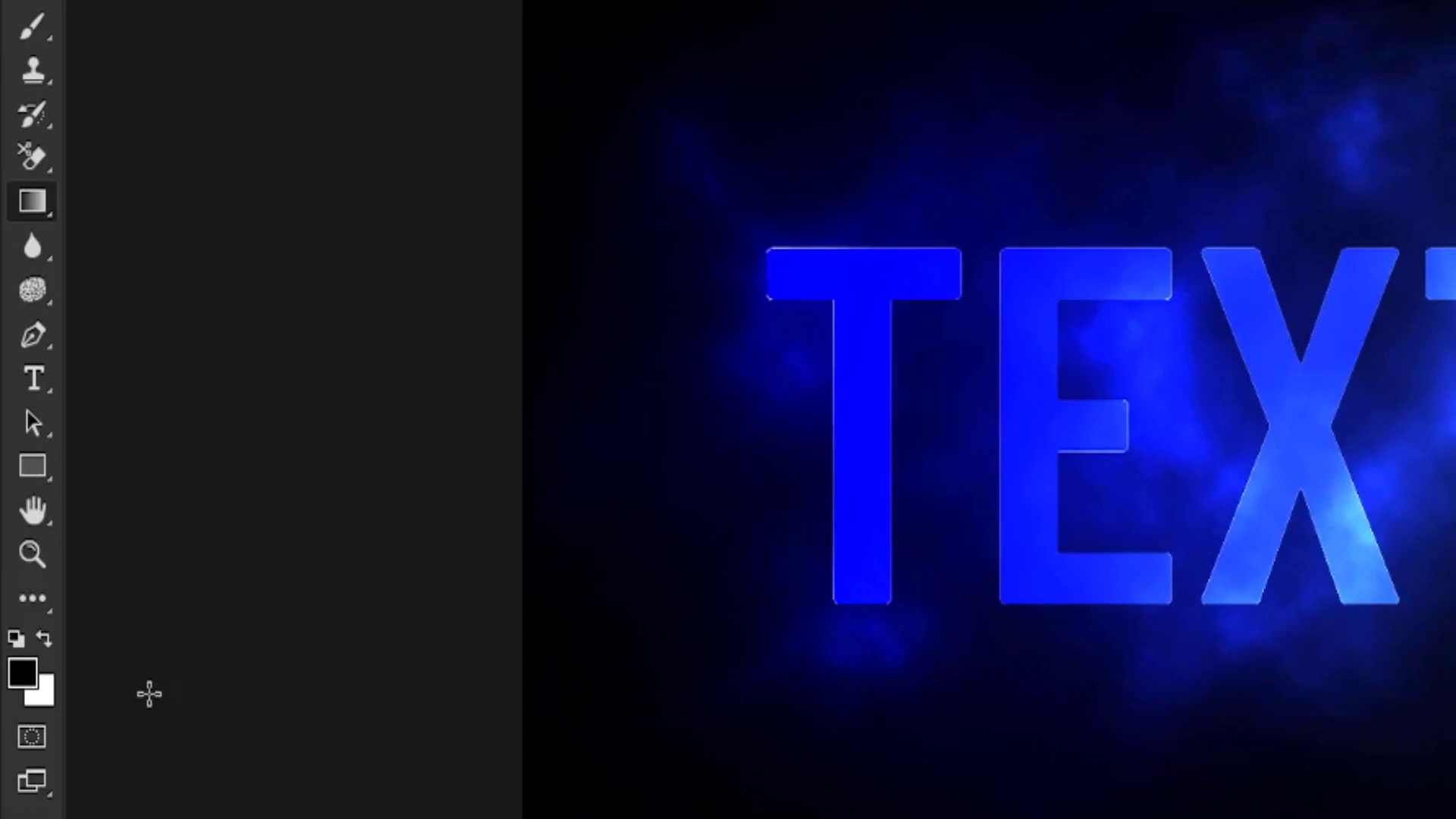
{"action": "key", "text": "x"}
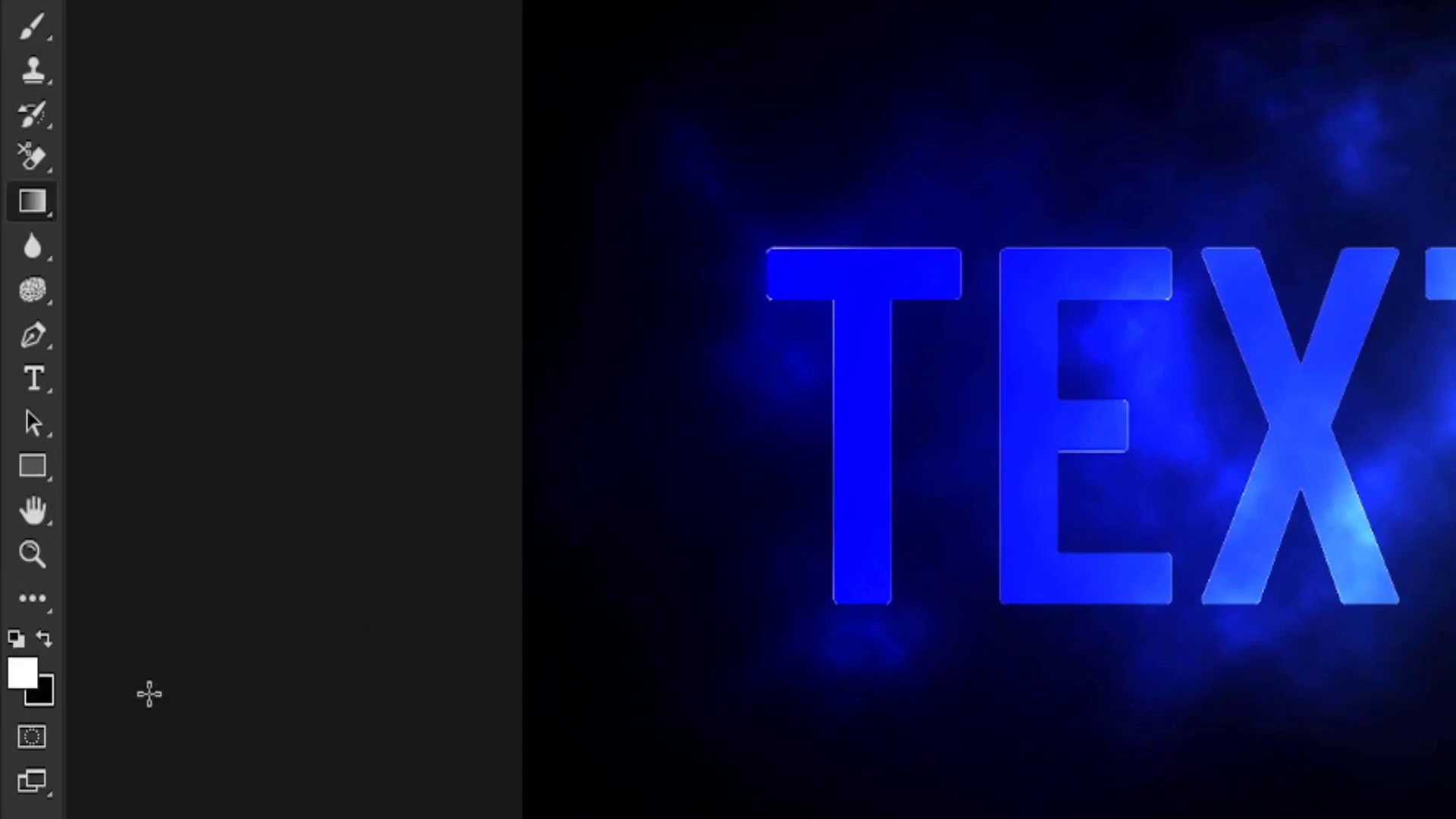
{"action": "left_click", "coordinate": [46, 27]}
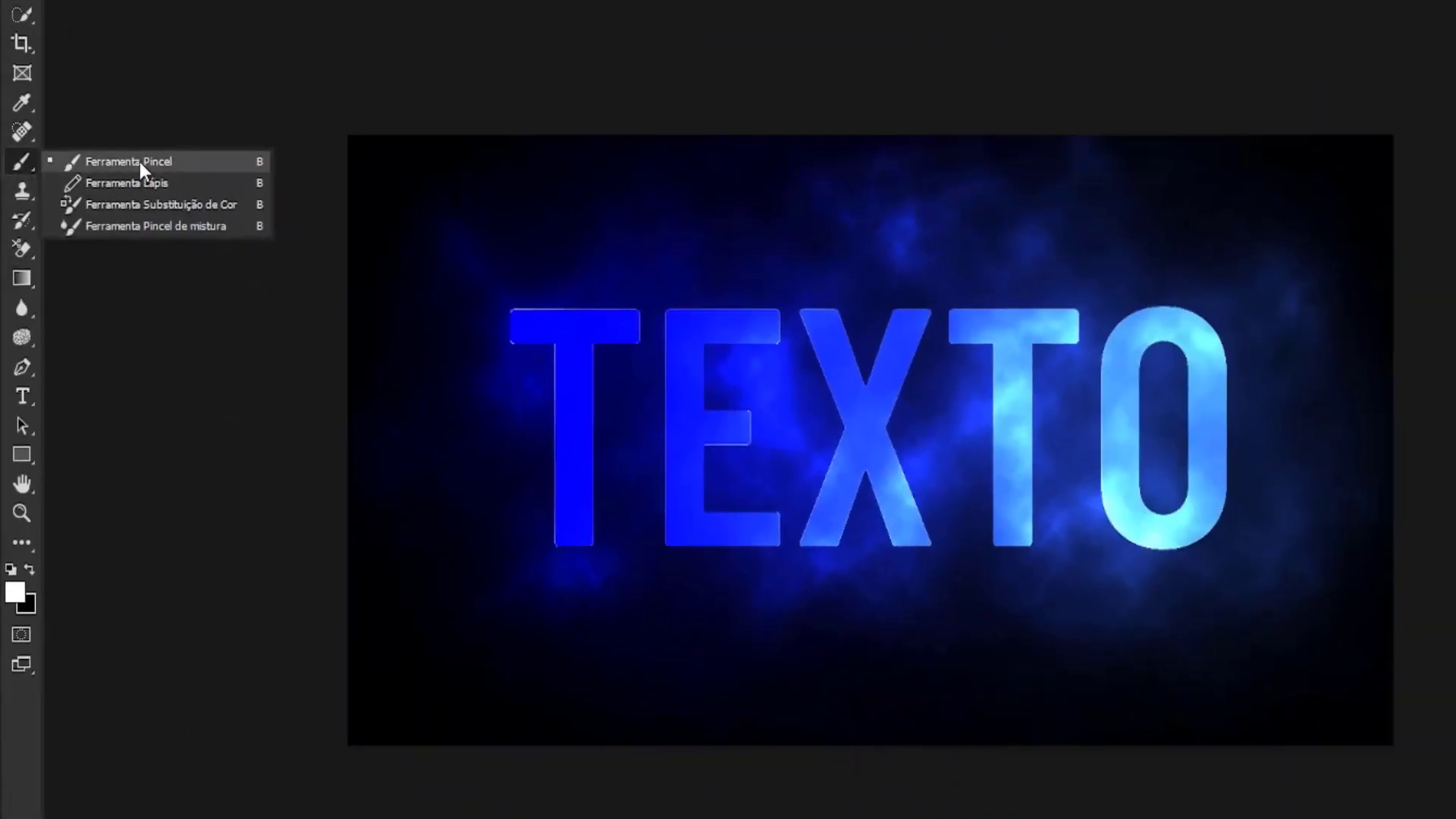
{"action": "left_click", "coordinate": [208, 30]}
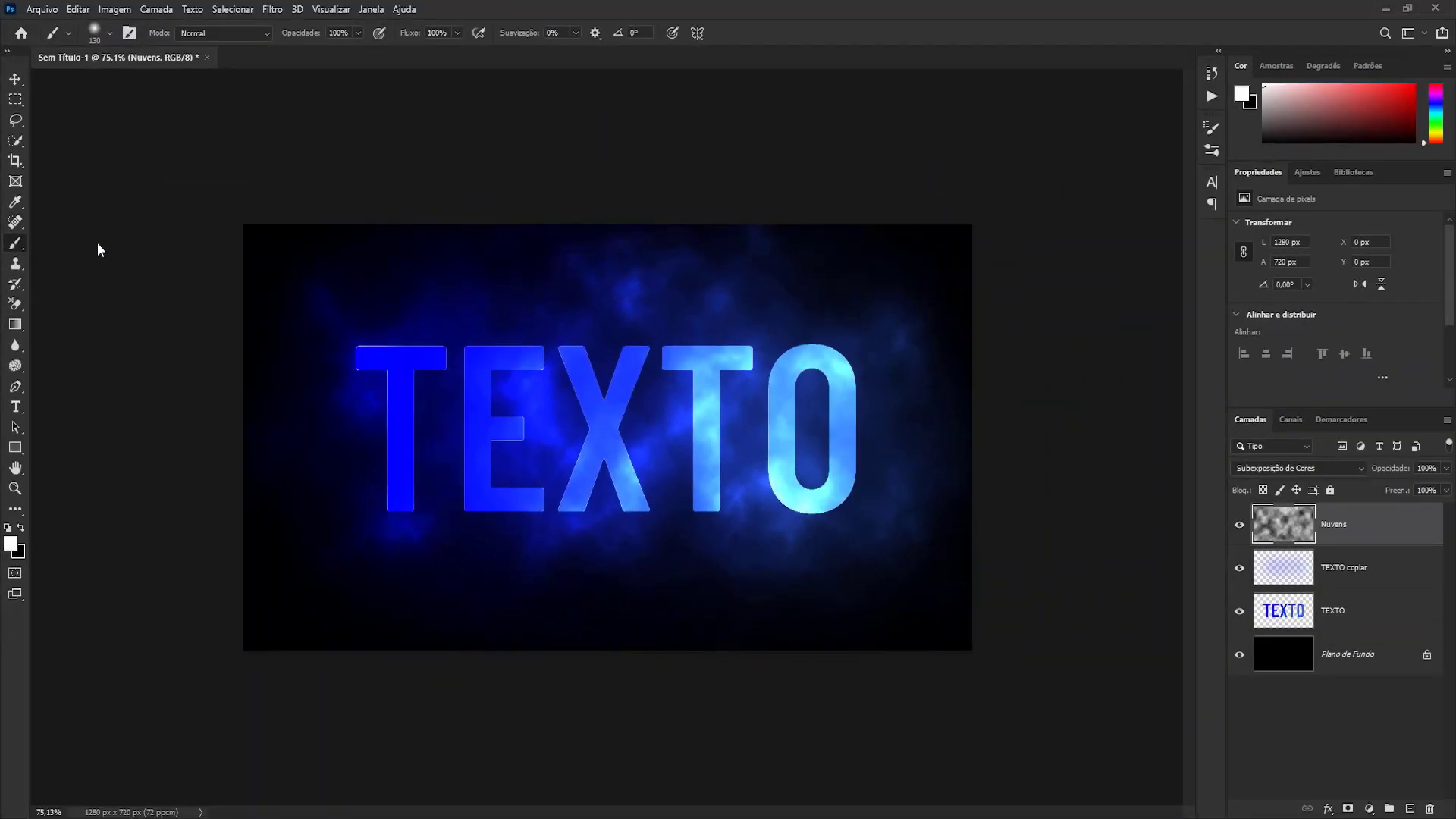
{"action": "left_click", "coordinate": [109, 33]}
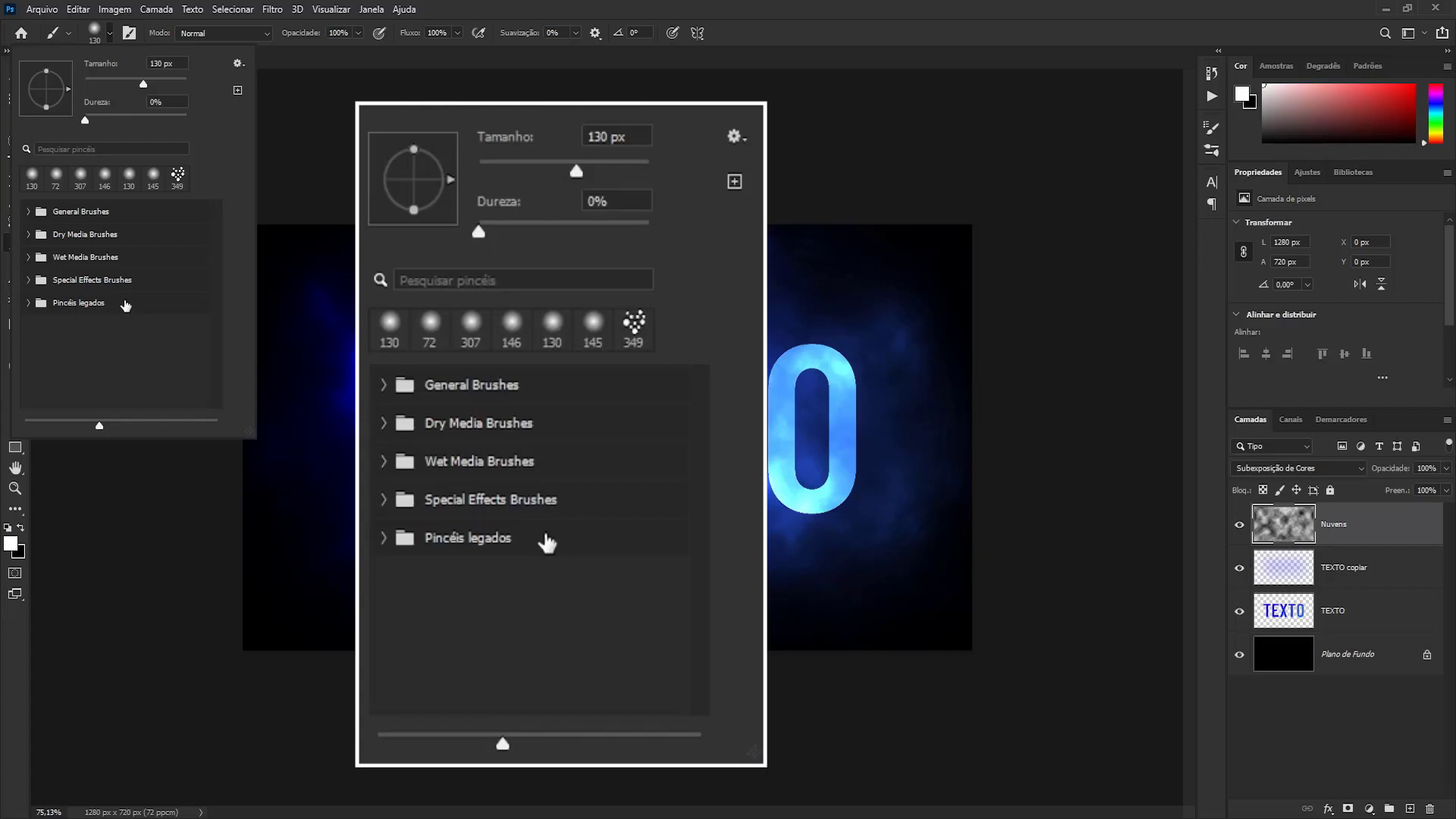
- Choose the Pontilhado Carregado brush from Pincéis legados > Pincéis de Mídia Aguada
{"action": "left_click", "coordinate": [27, 303]}
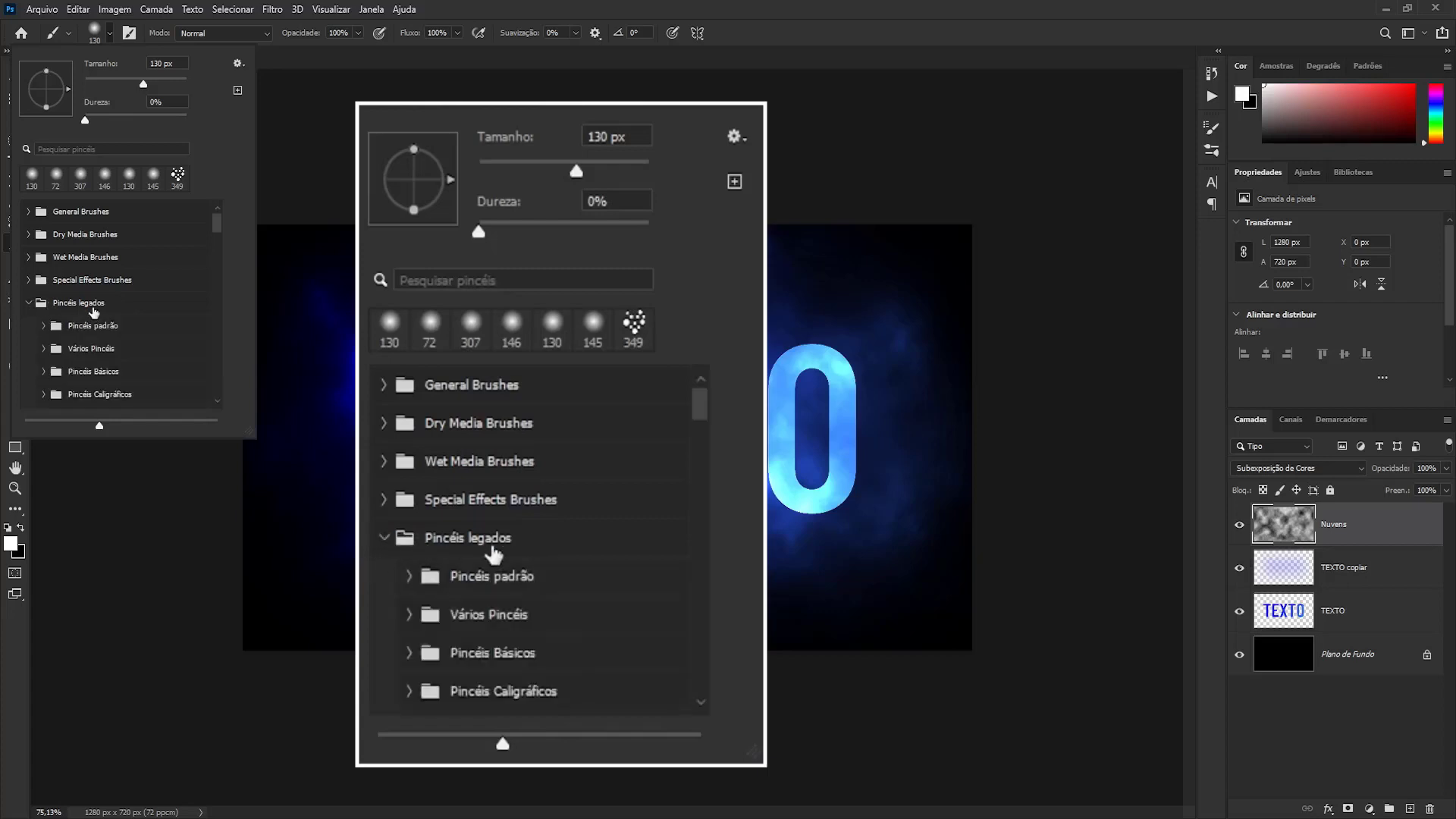
{"action": "scroll", "coordinate": [95, 312], "scroll_direction": "down", "scroll_amount": 5}
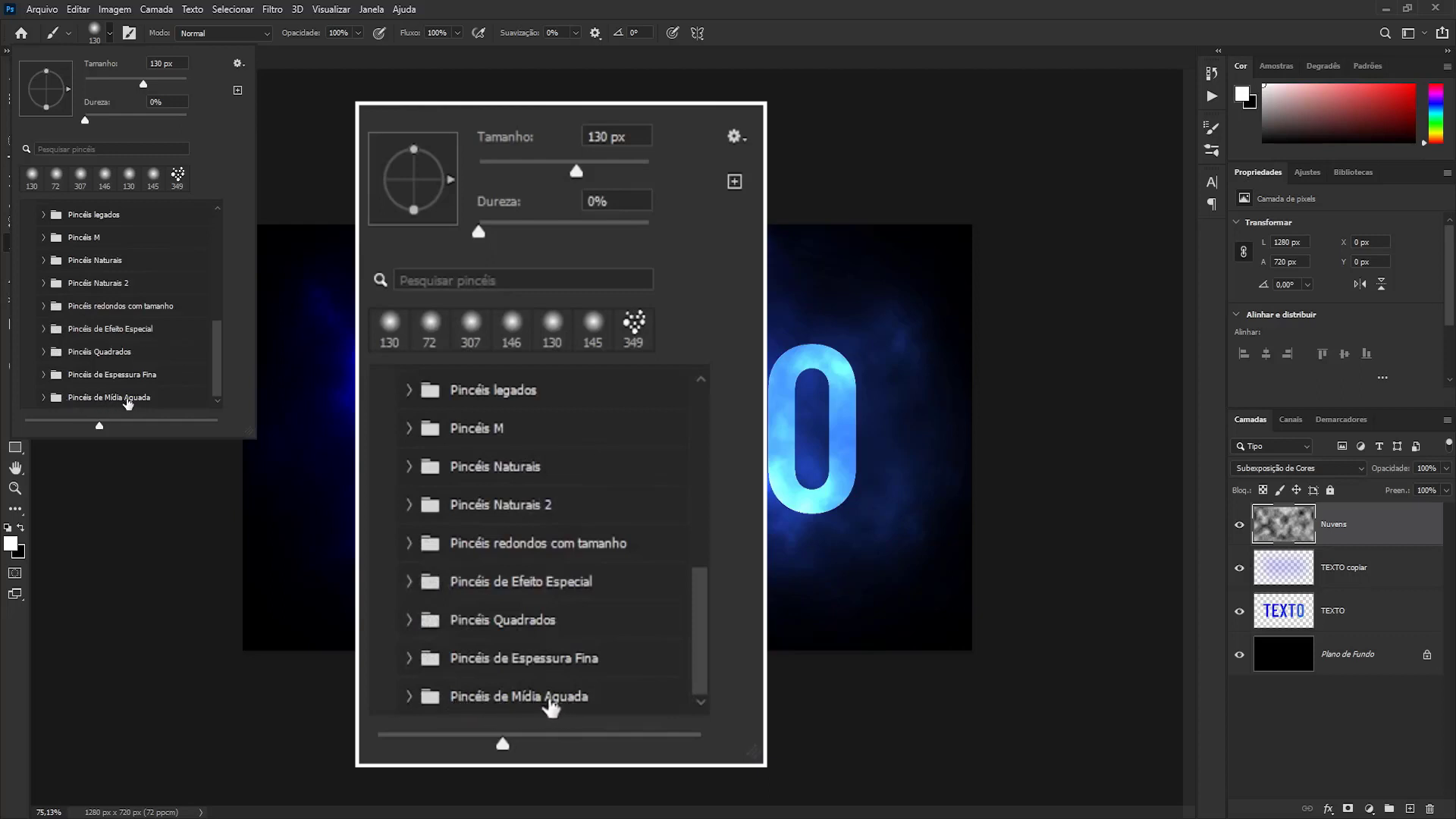
{"action": "left_click", "coordinate": [41, 398]}
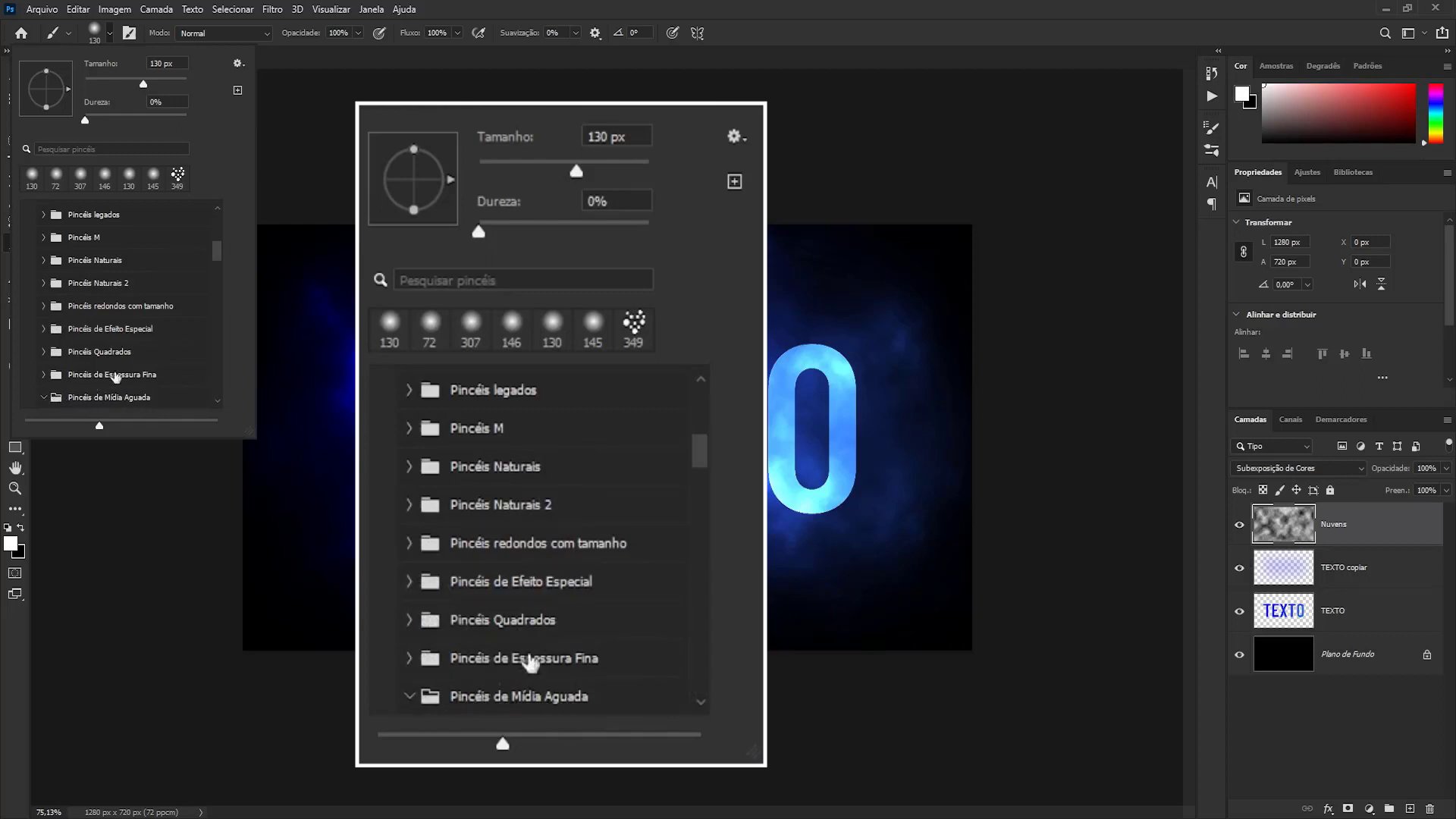
{"action": "scroll", "coordinate": [141, 302], "scroll_direction": "down", "scroll_amount": 3}
{"action": "scroll", "coordinate": [136, 301], "scroll_direction": "down", "scroll_amount": 2}
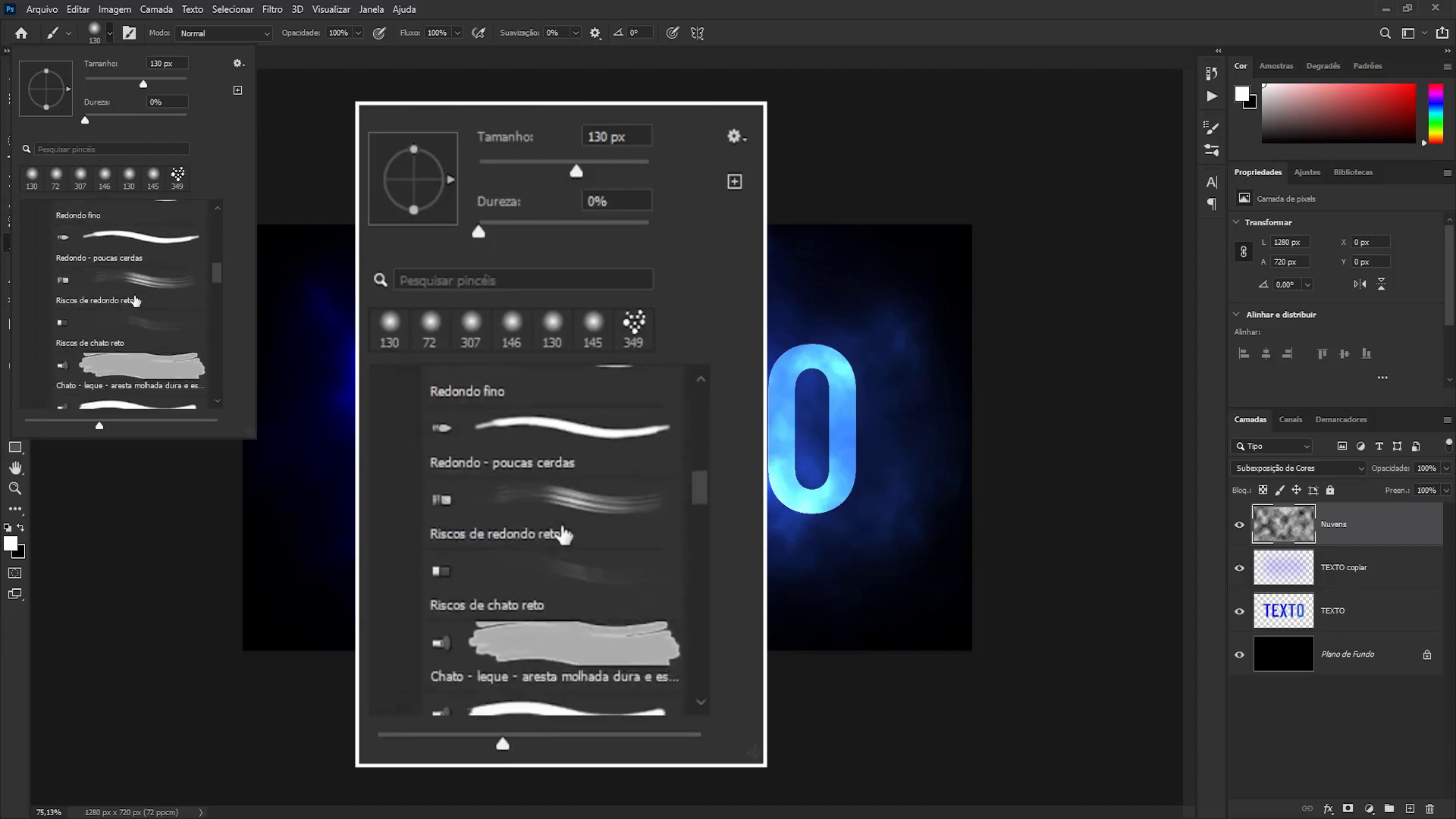
{"action": "scroll", "coordinate": [135, 301], "scroll_direction": "down", "scroll_amount": 2}
{"action": "scroll", "coordinate": [136, 301], "scroll_direction": "down", "scroll_amount": 2}
{"action": "scroll", "coordinate": [136, 301], "scroll_direction": "down", "scroll_amount": 2}
{"action": "scroll", "coordinate": [136, 301], "scroll_direction": "down", "scroll_amount": 1}
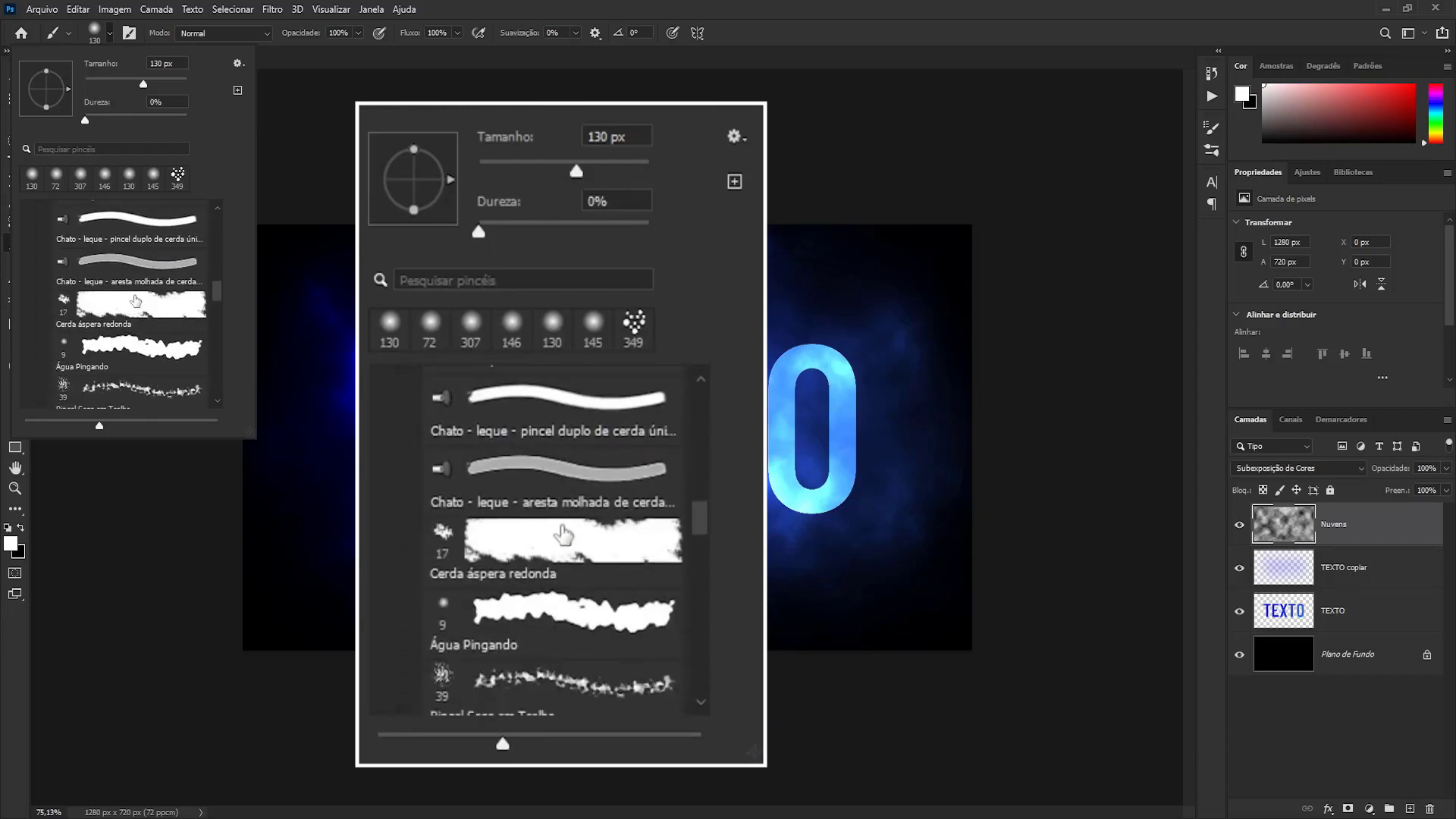
{"action": "scroll", "coordinate": [136, 301], "scroll_direction": "down", "scroll_amount": 1}
{"action": "scroll", "coordinate": [136, 301], "scroll_direction": "down", "scroll_amount": 2}
{"action": "scroll", "coordinate": [135, 300], "scroll_direction": "down", "scroll_amount": 1}
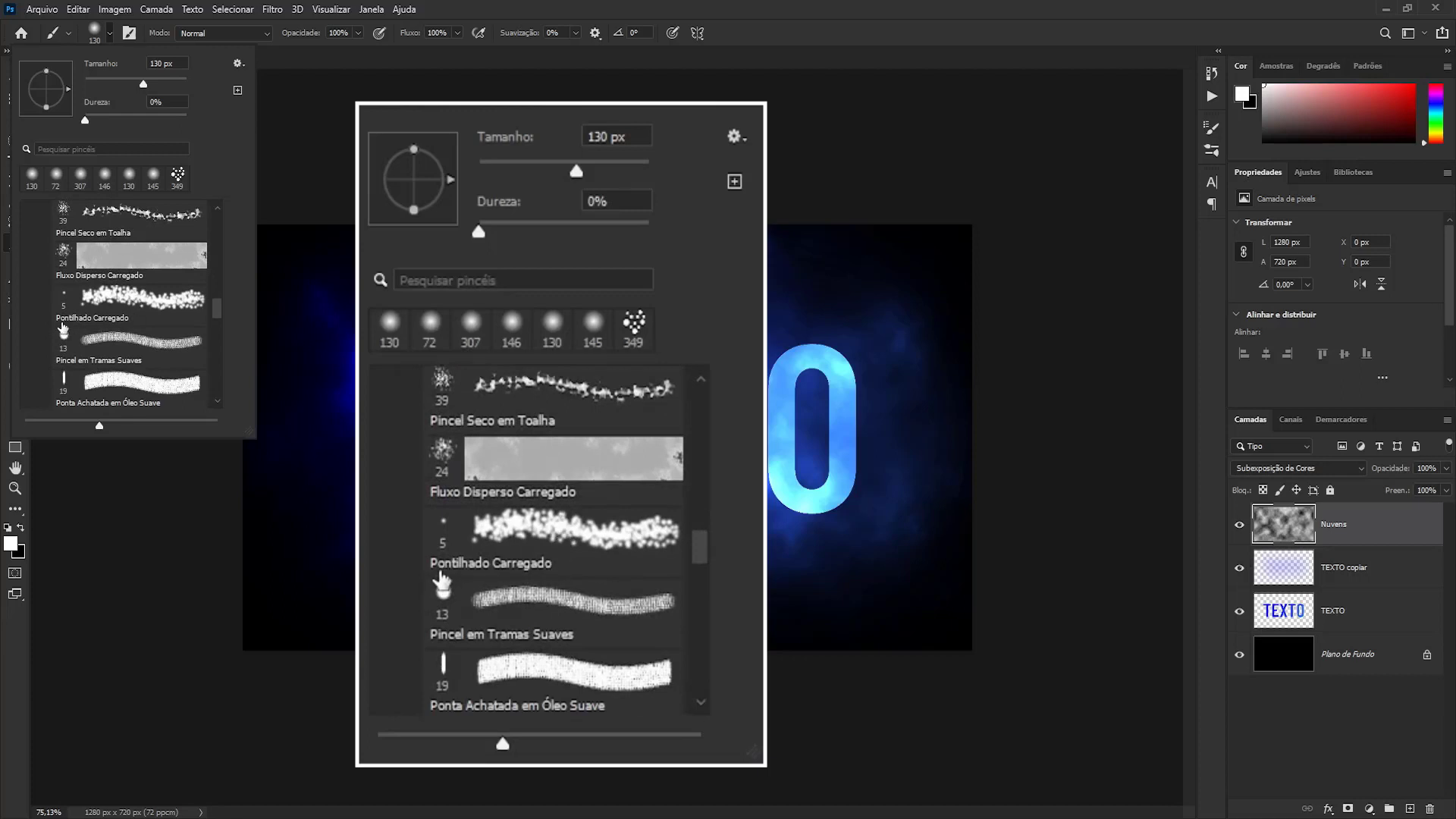
{"action": "left_click", "coordinate": [116, 304]}
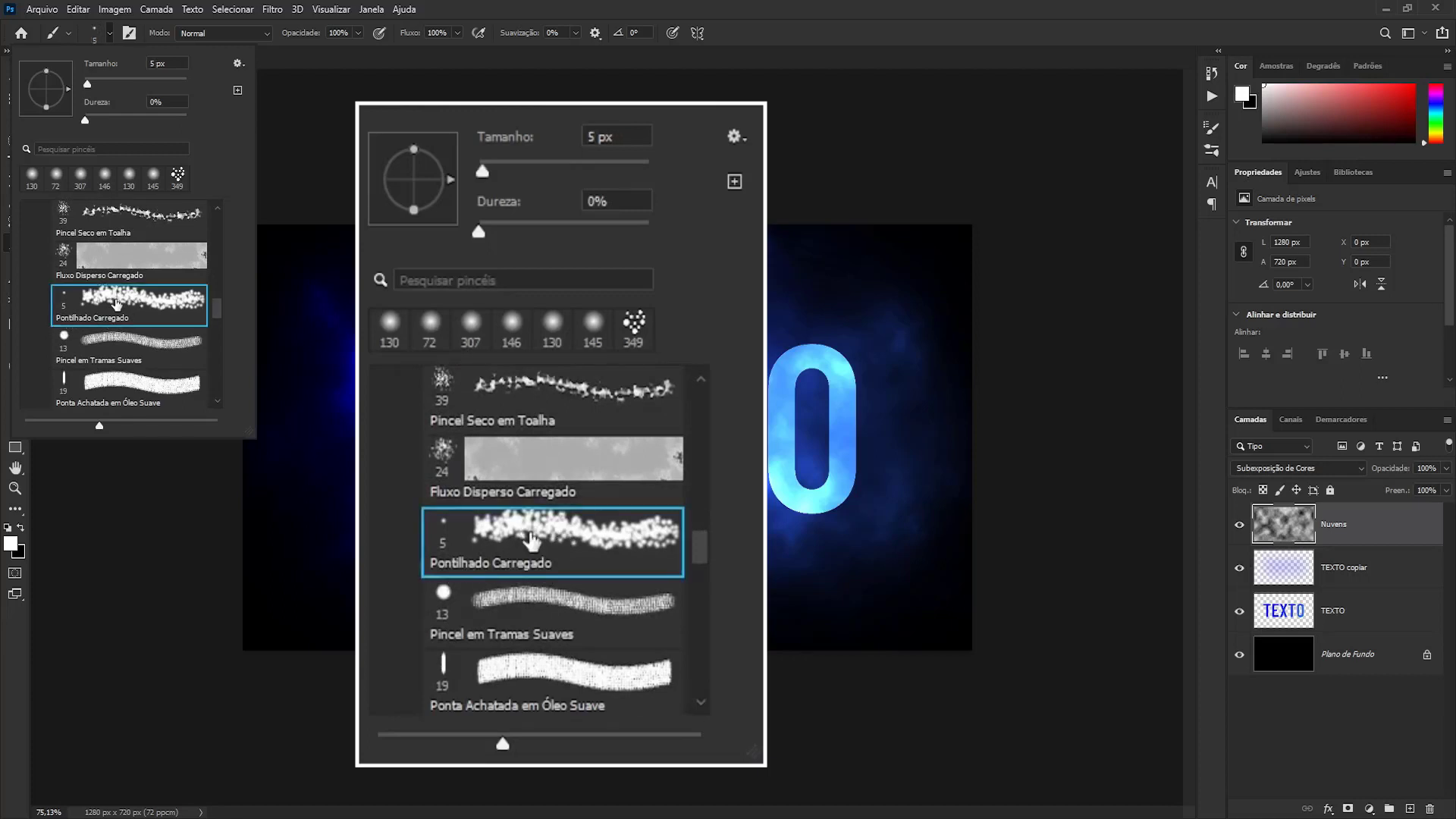
- Enlarge the brush to about 93 px and stamp glowing dots around the TEXTO letters
{"action": "key", "text": "Return"}
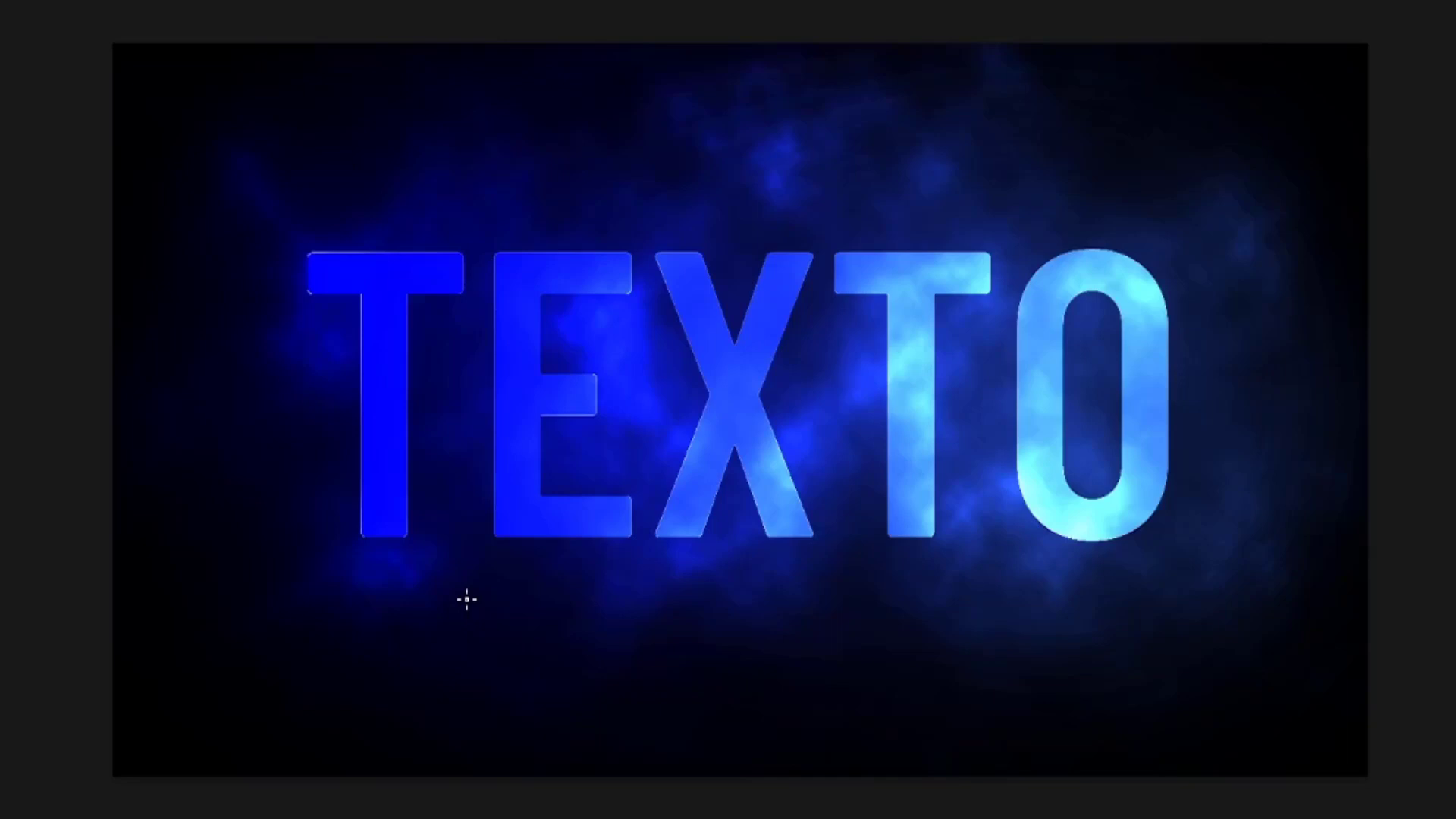
{"action": "left_click_drag", "start_coordinate": [467, 600], "coordinate": [510, 583]}
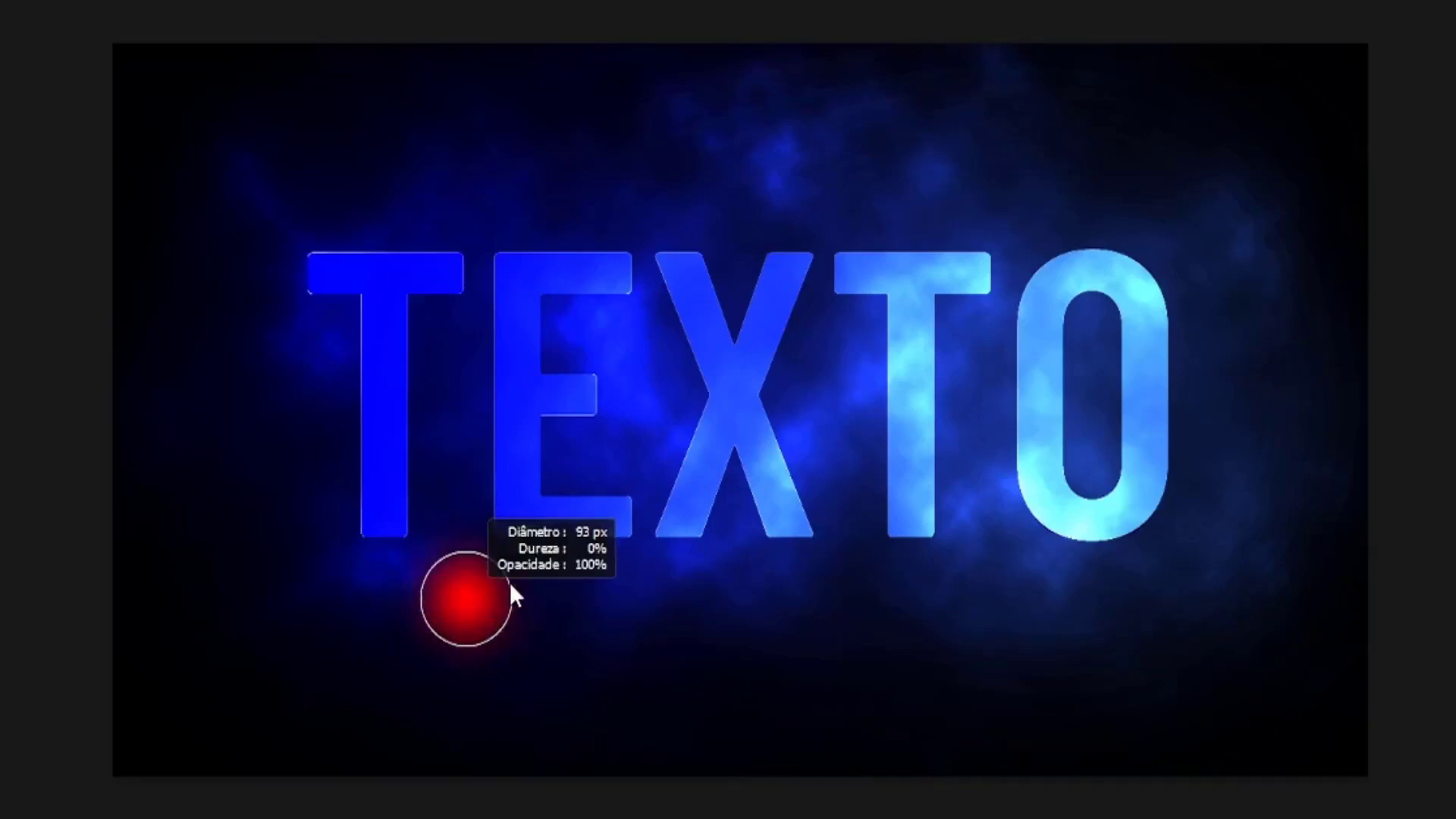
{"action": "left_click", "coordinate": [983, 239]}
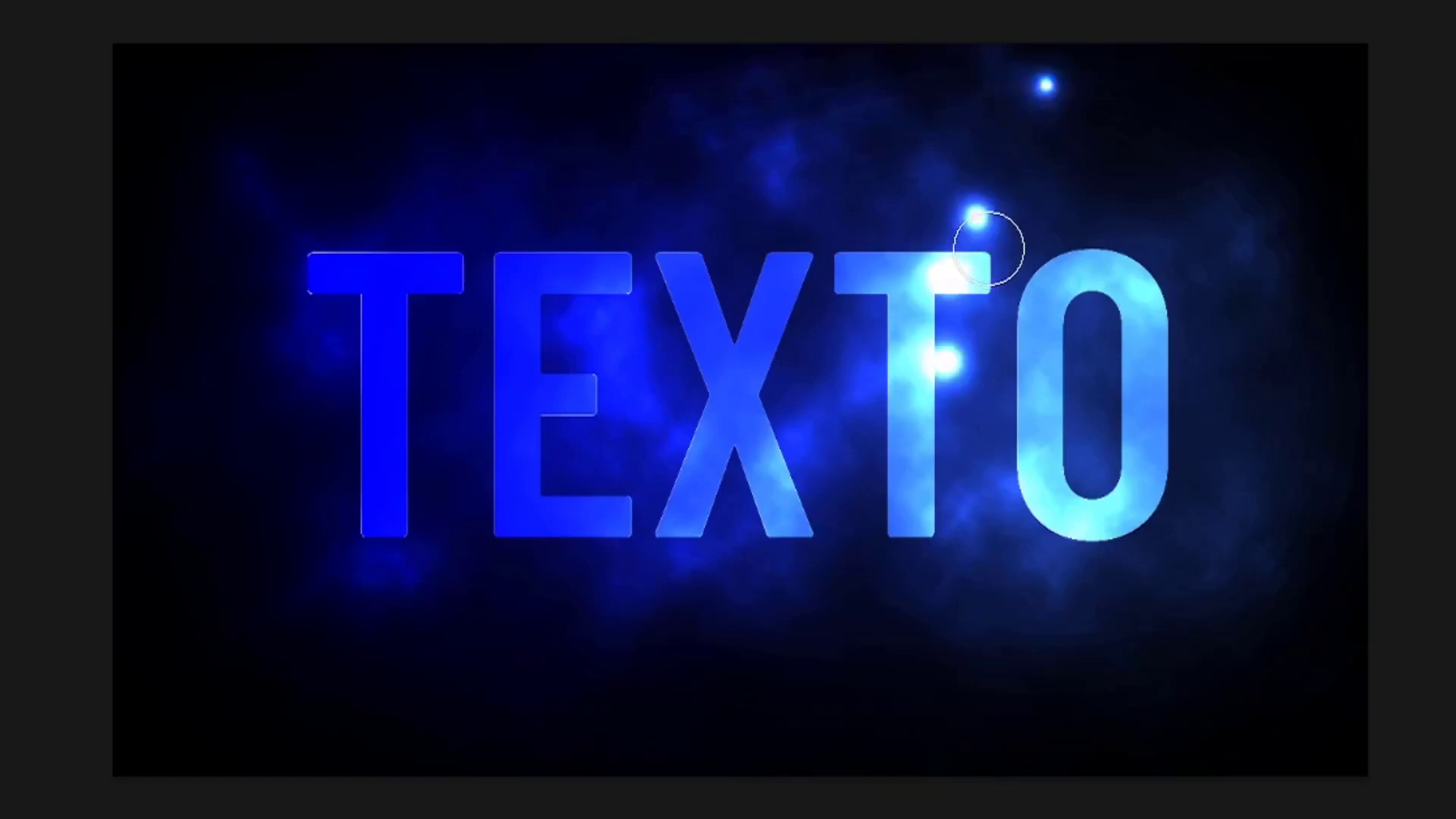
{"action": "left_click", "coordinate": [634, 559]}
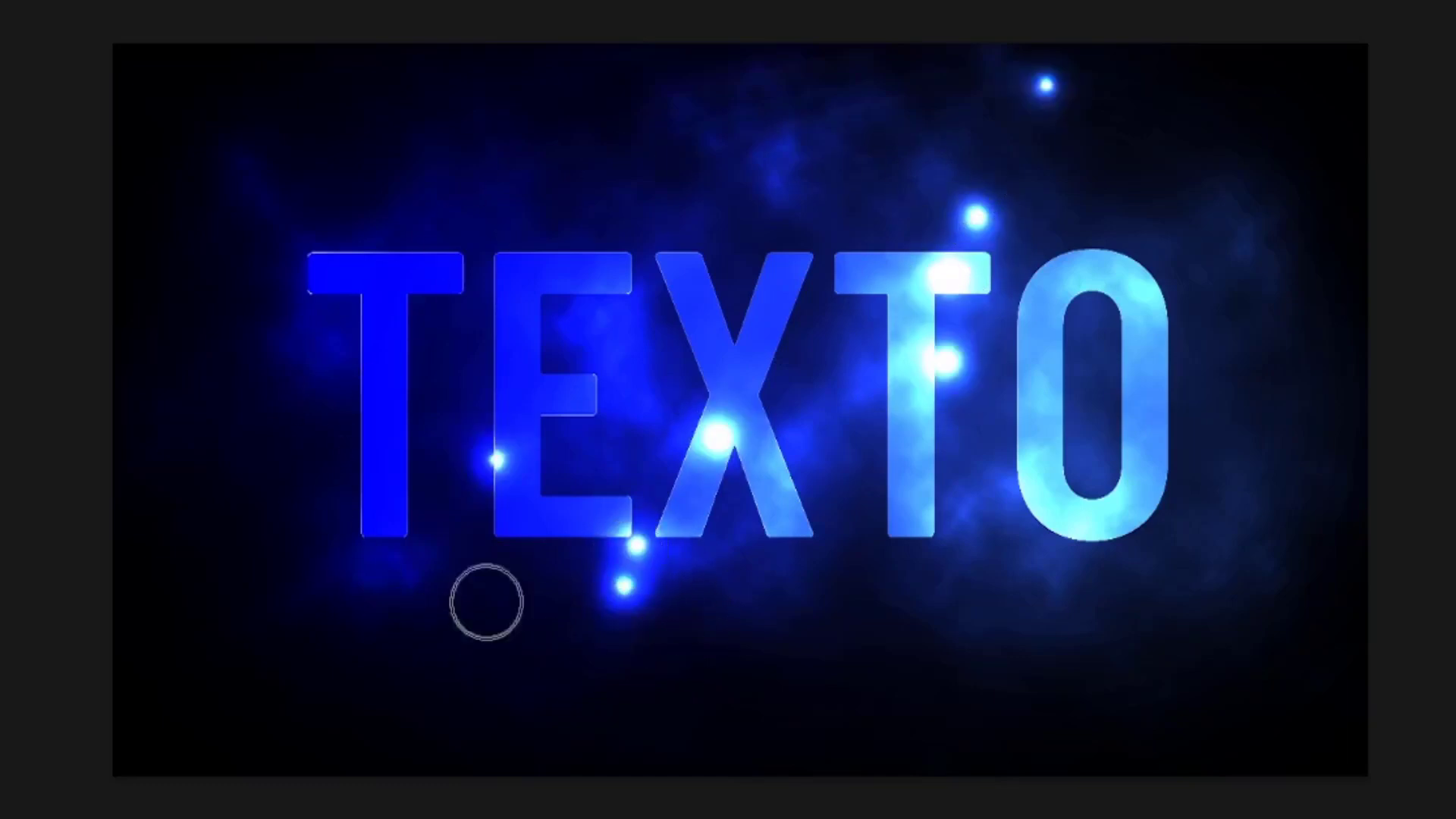
{"action": "left_click", "coordinate": [1109, 565]}
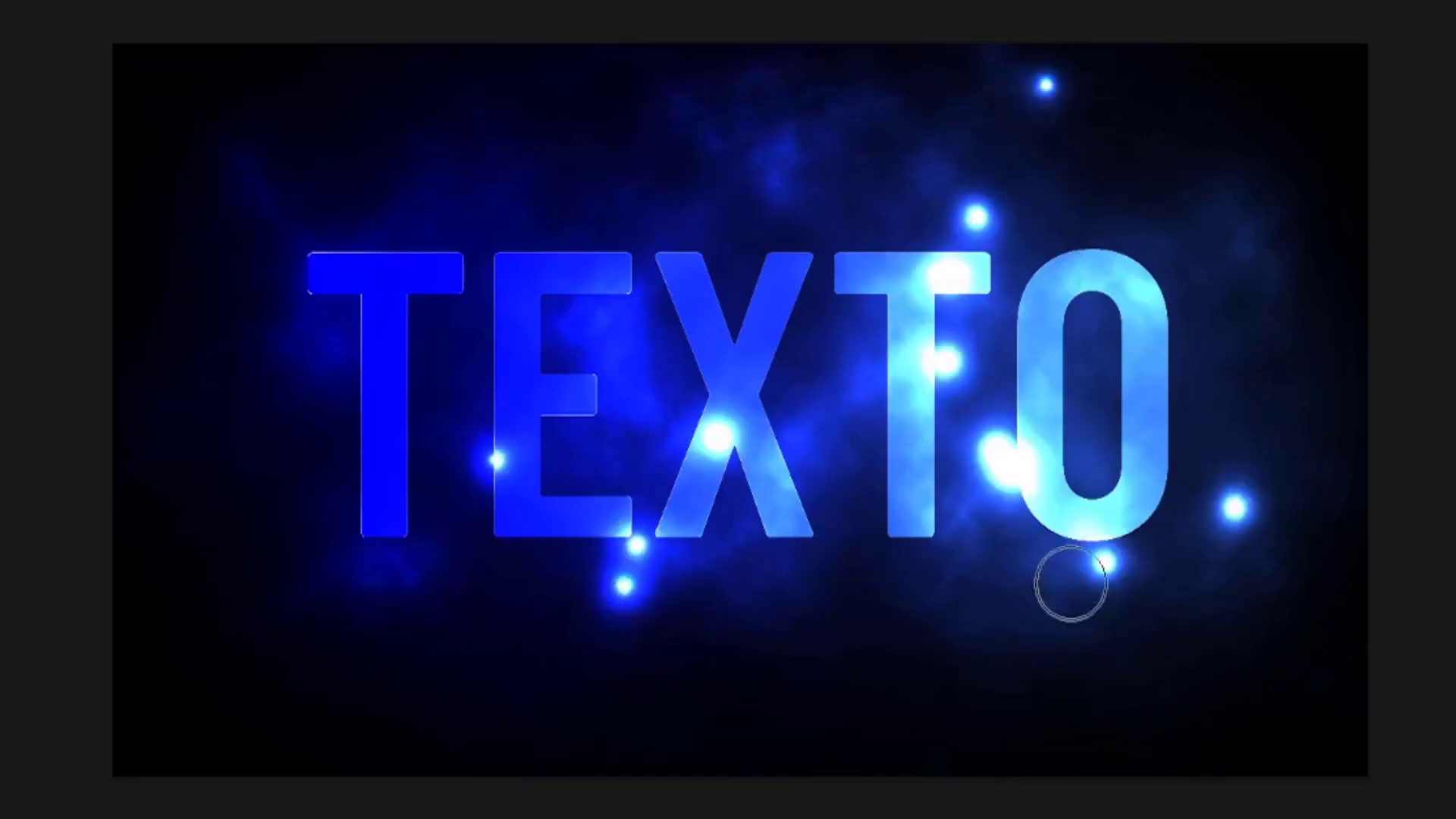
{"action": "left_click", "coordinate": [342, 688]}
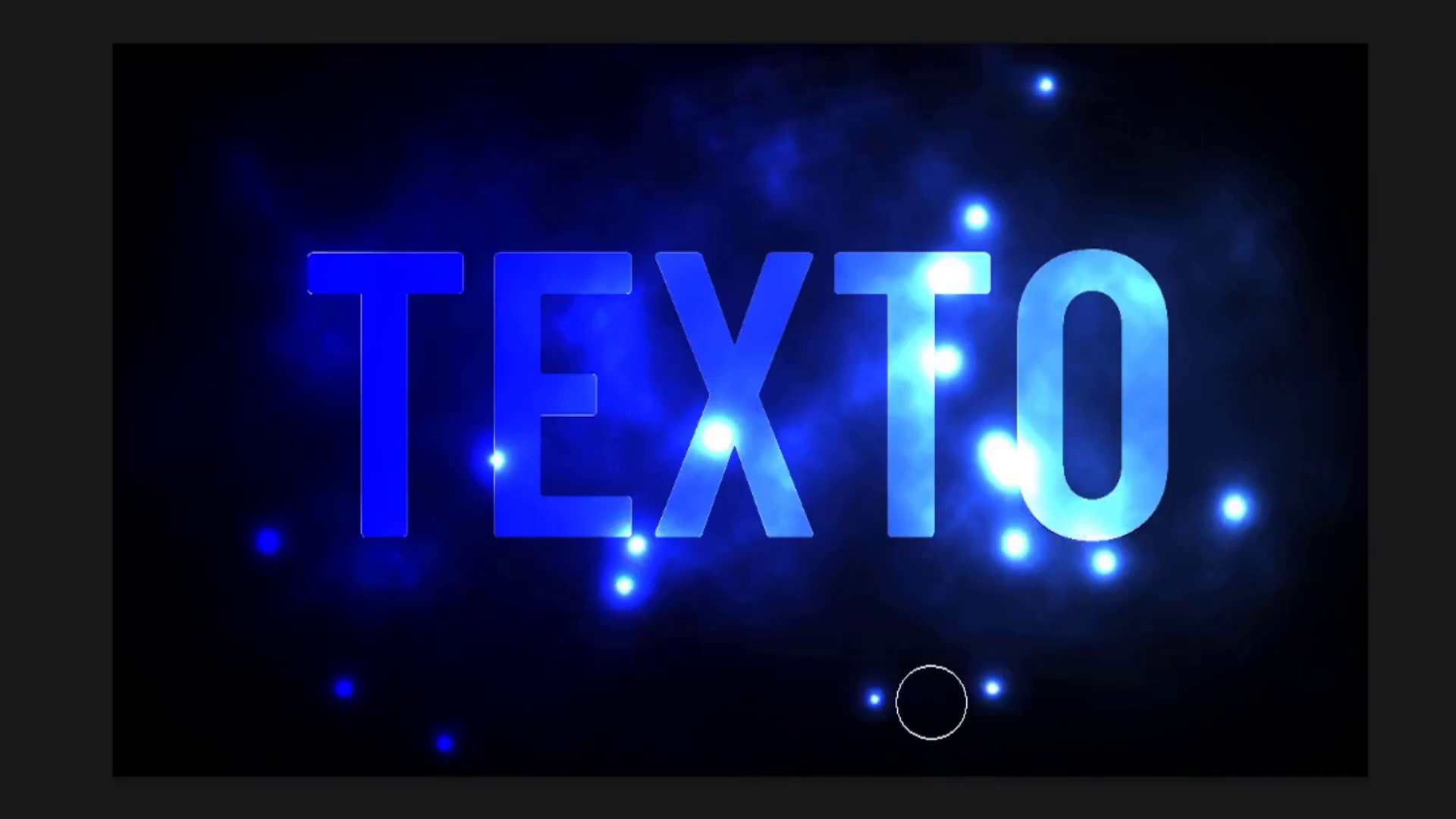
{"action": "left_click", "coordinate": [929, 702]}
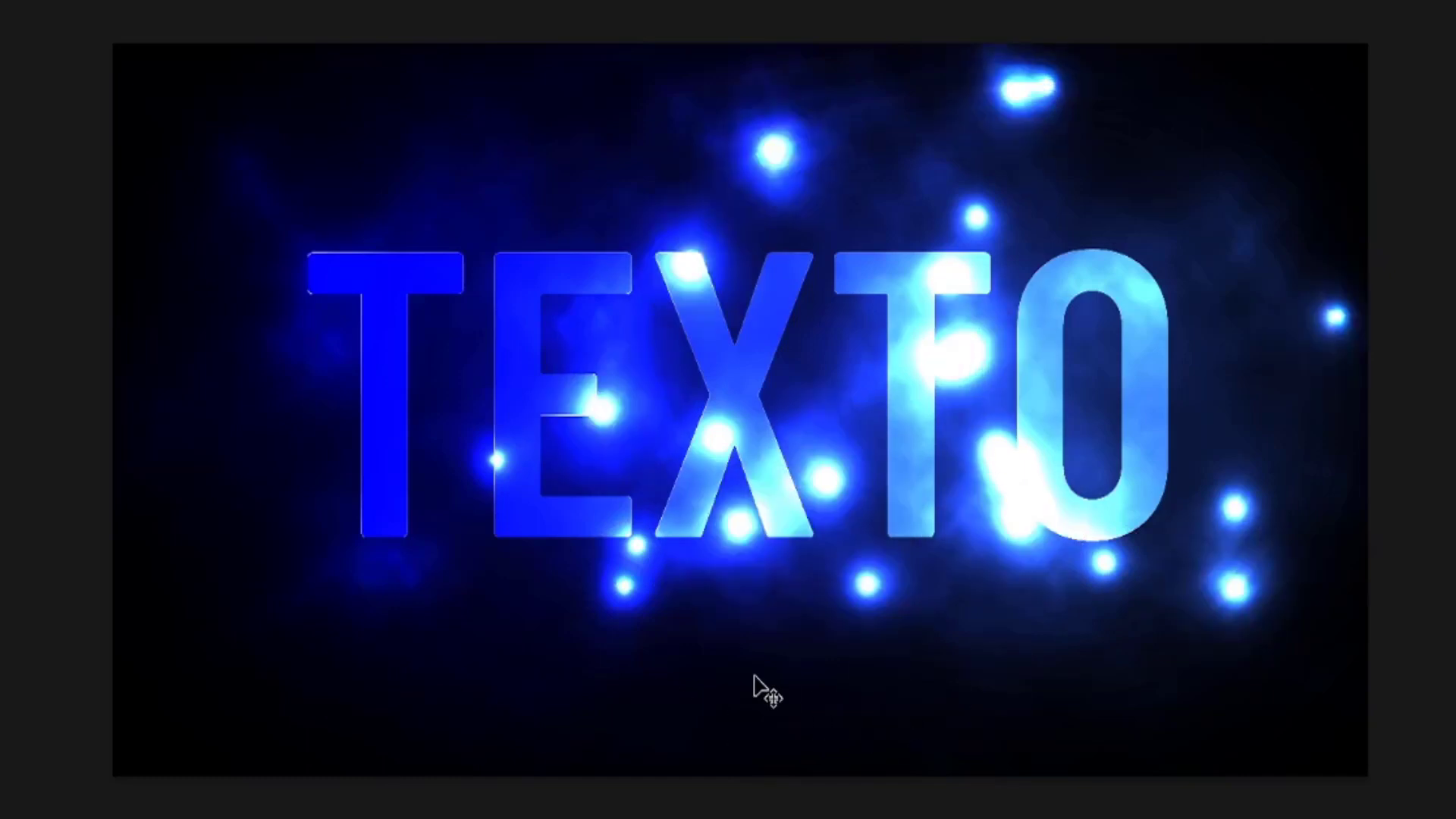